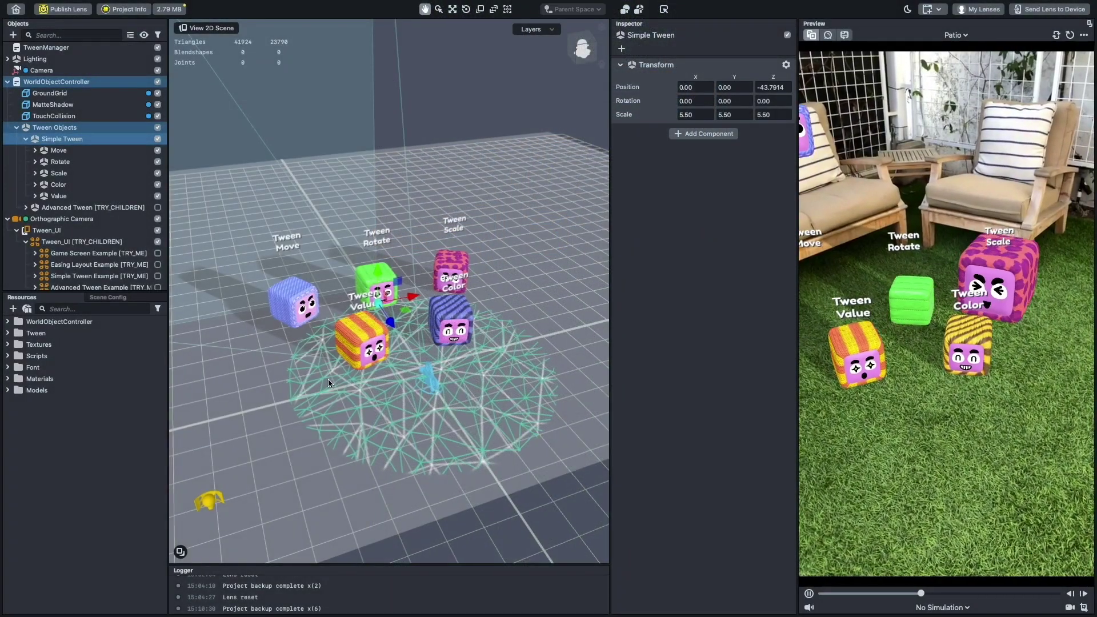
- Cycle through the Game Screen, Easing Layout and Simple Tween examples, leaving only Advanced Tween Example enabled
key("w")
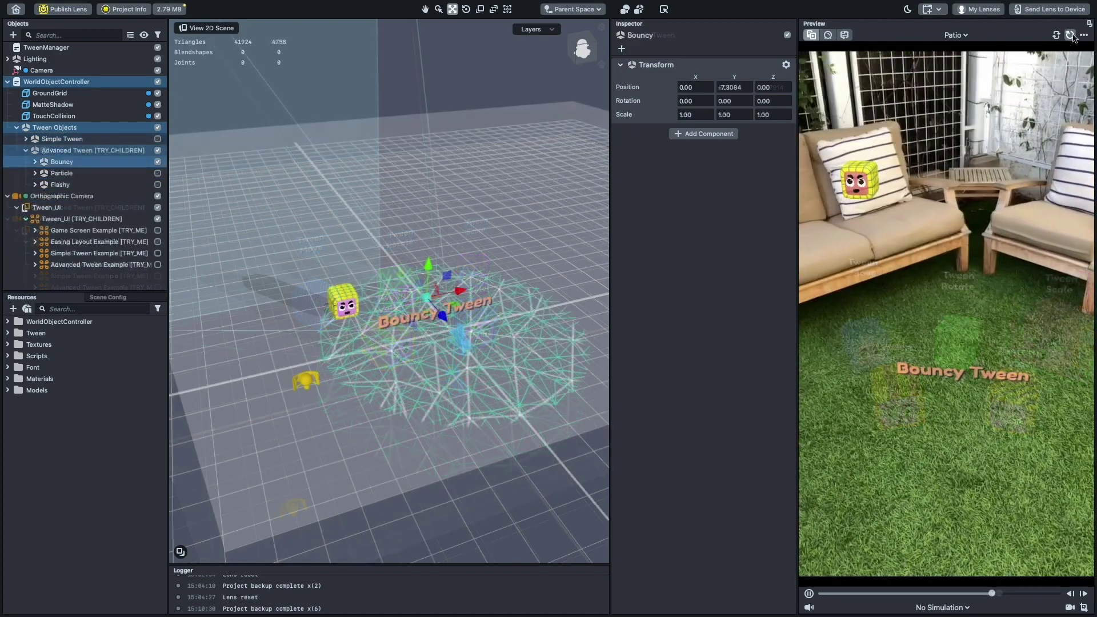
left_click(1070, 35)
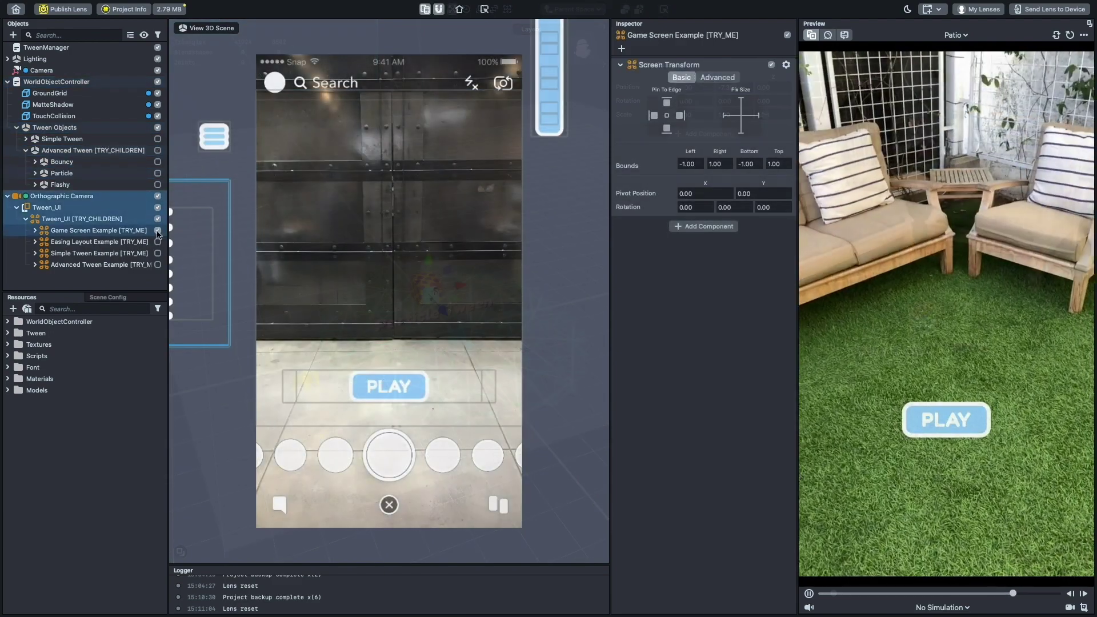
left_click(158, 231)
left_click(158, 242)
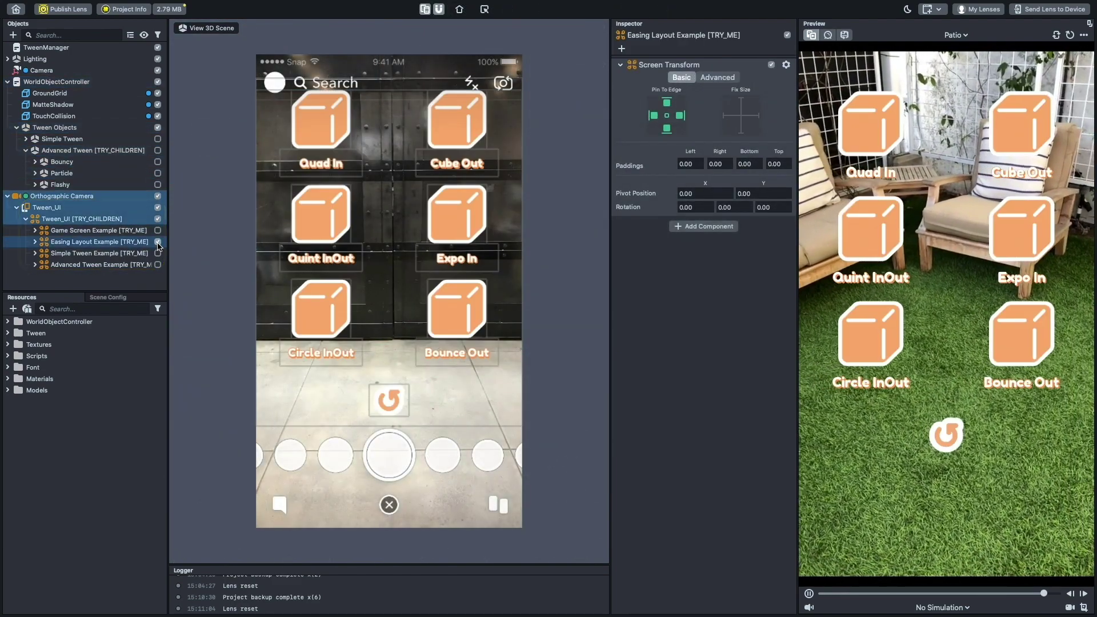
left_click(158, 242)
left_click(158, 253)
left_click(158, 253)
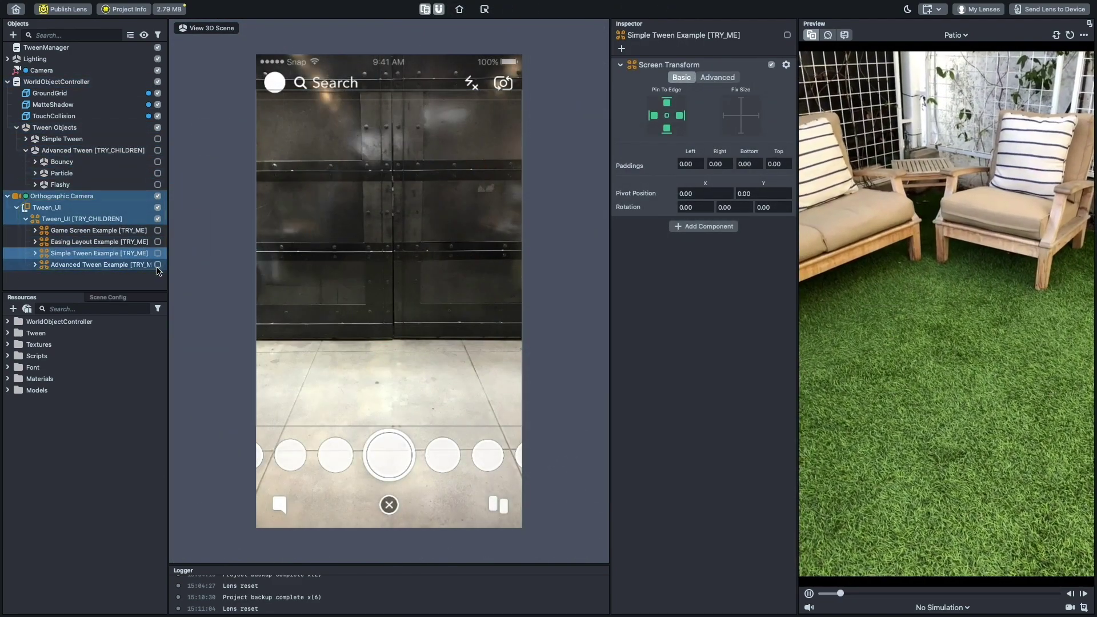
left_click(158, 264)
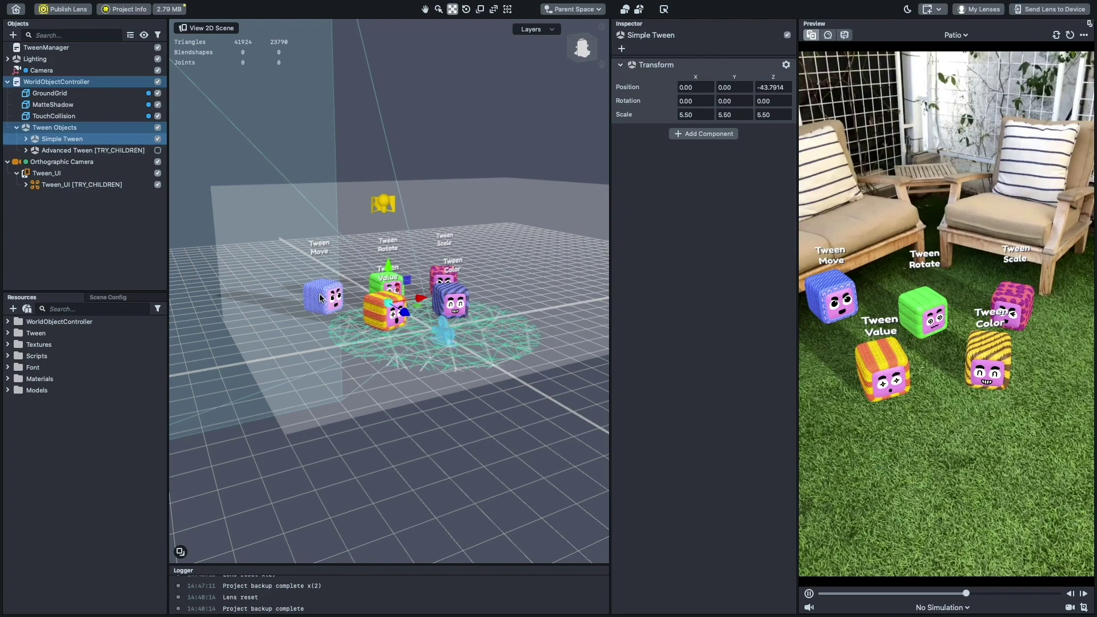
- Inspect the Rotate, Scale and Color cubes' TweenObject settings in the Inspector
scroll(402, 293, "up", 6)
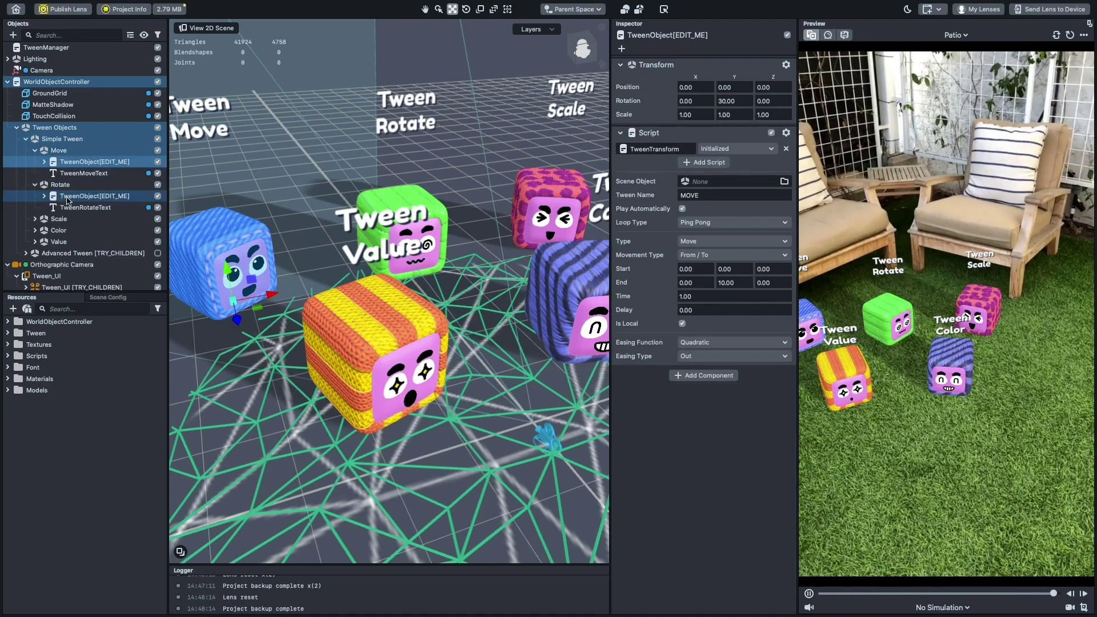
left_click(67, 197)
left_click(53, 232)
scroll(46, 229, "down", 1)
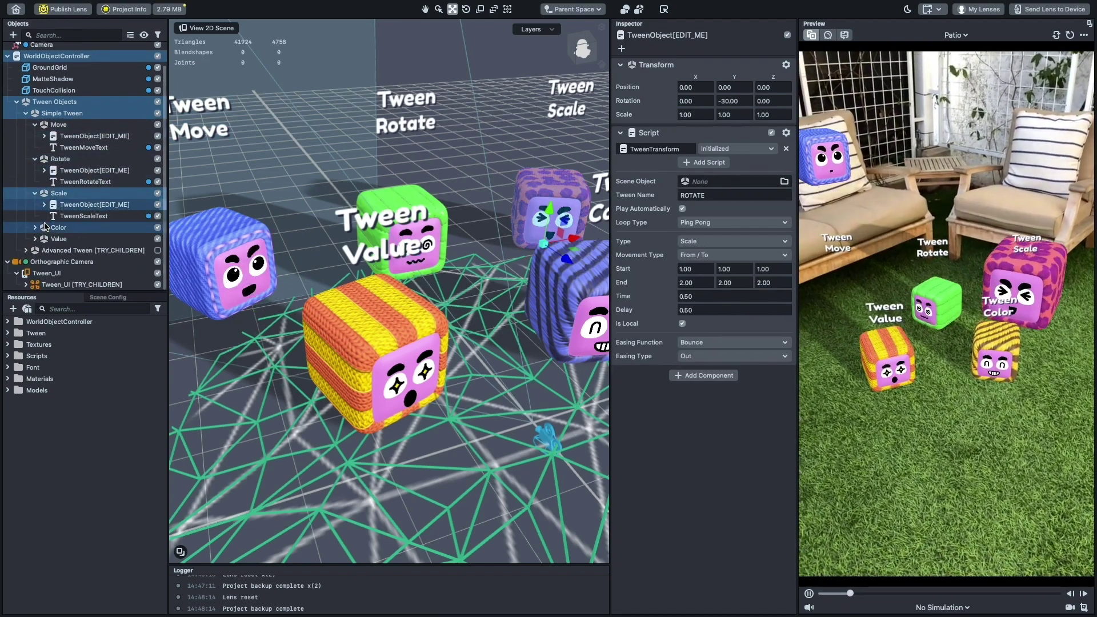
left_click(71, 239)
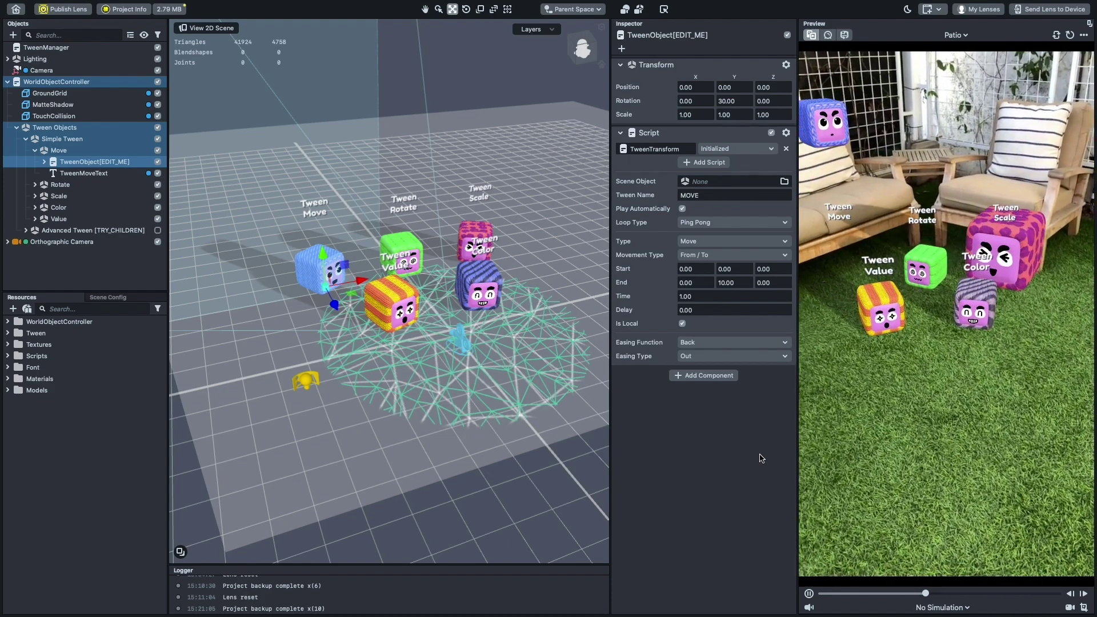
key("f")
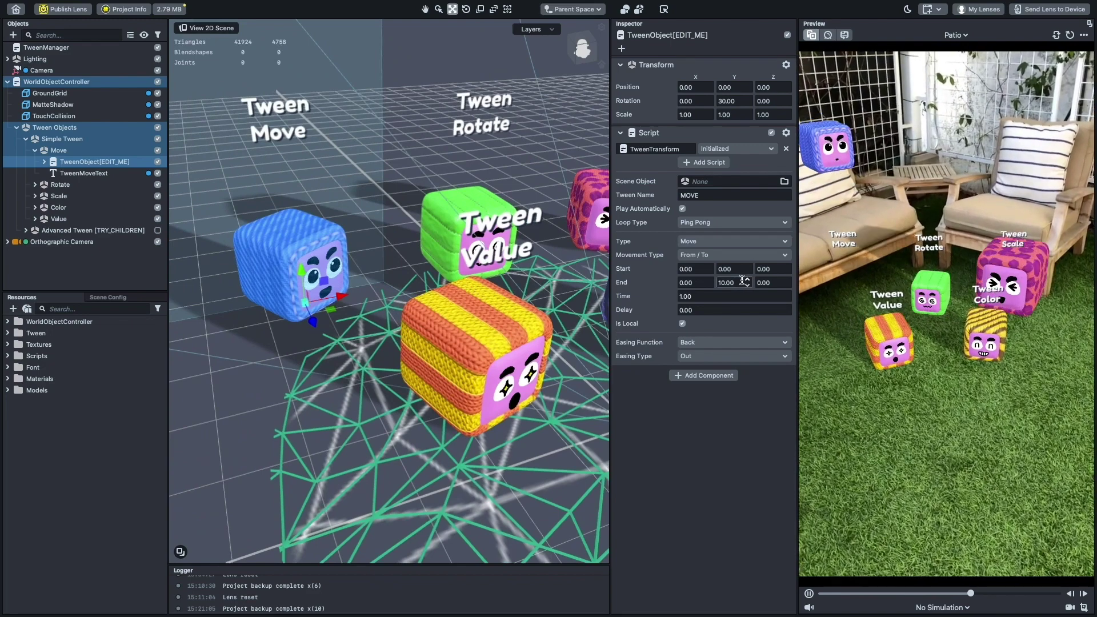
type("5")
key("Tab")
type("-")
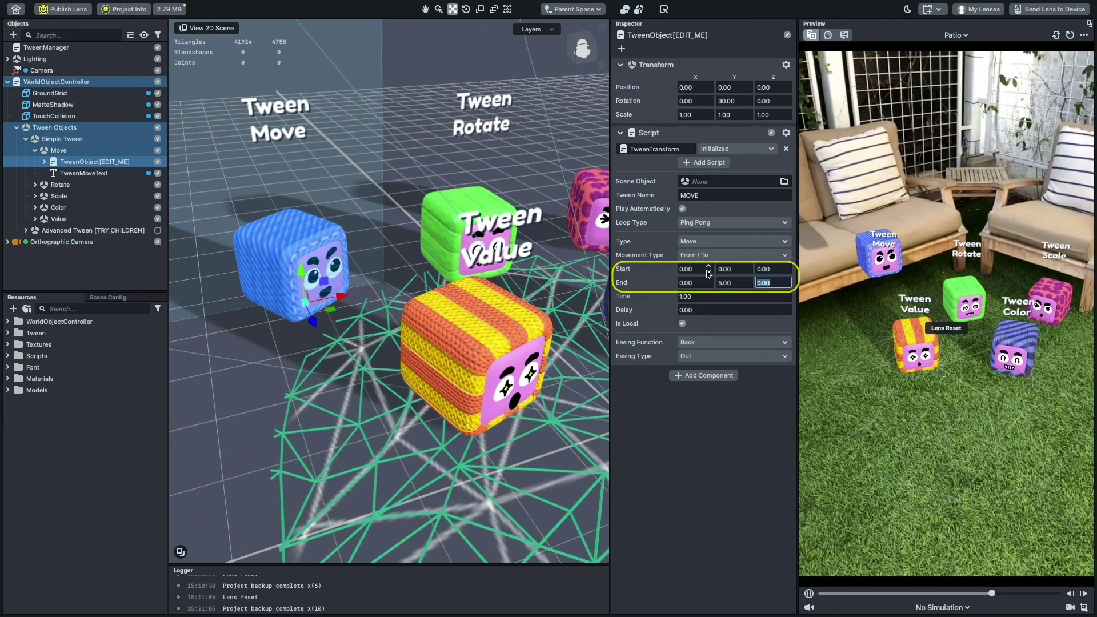
key("Return")
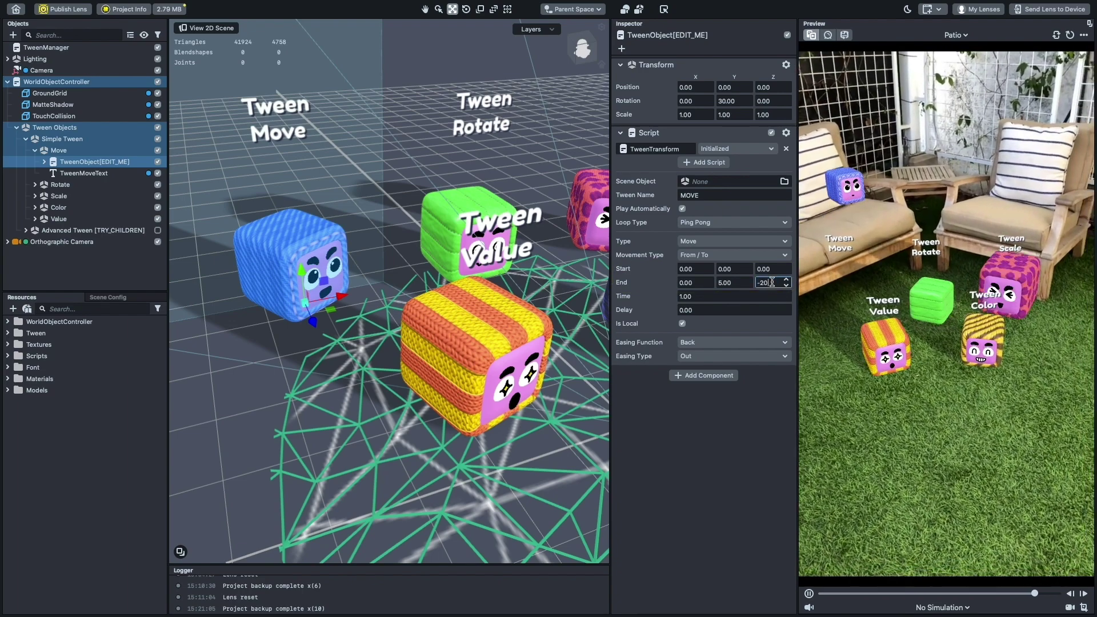
left_click(732, 342)
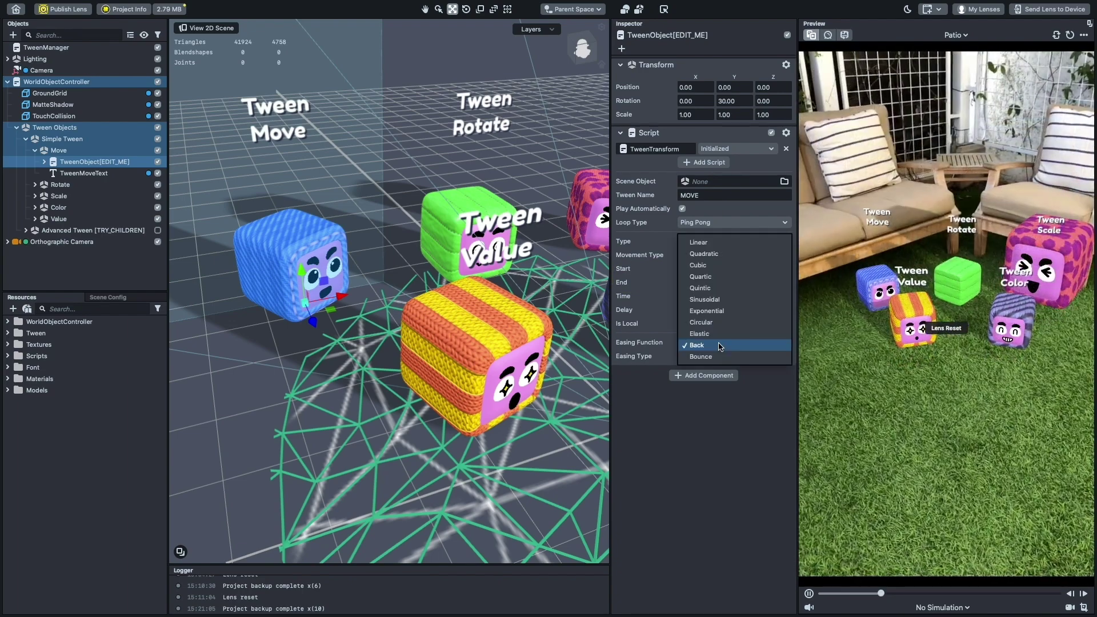
left_click(730, 355)
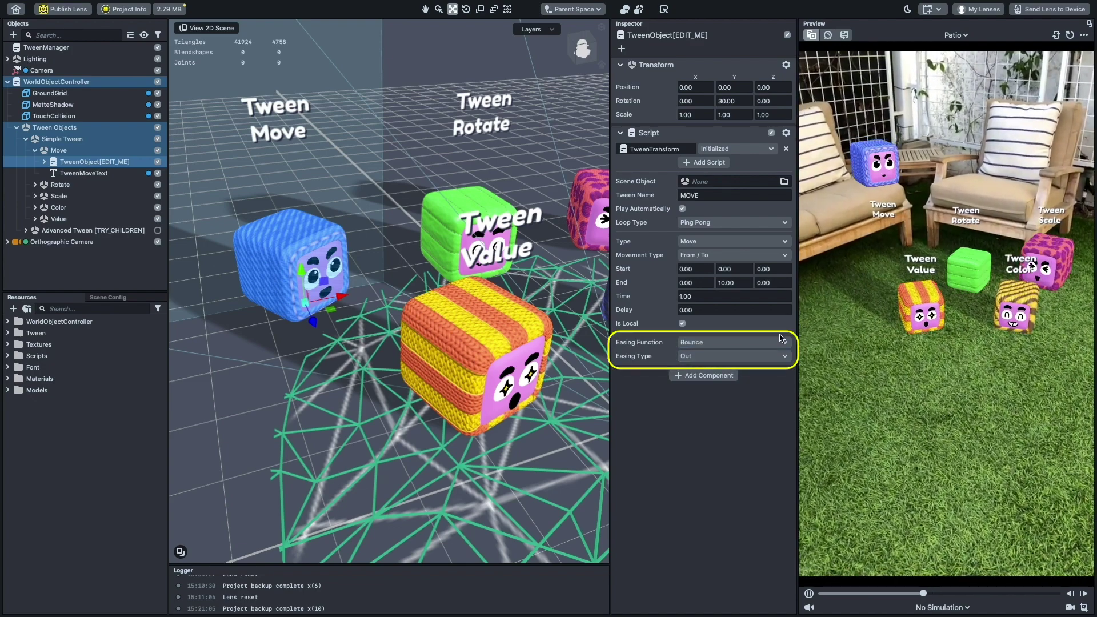
left_click(748, 342)
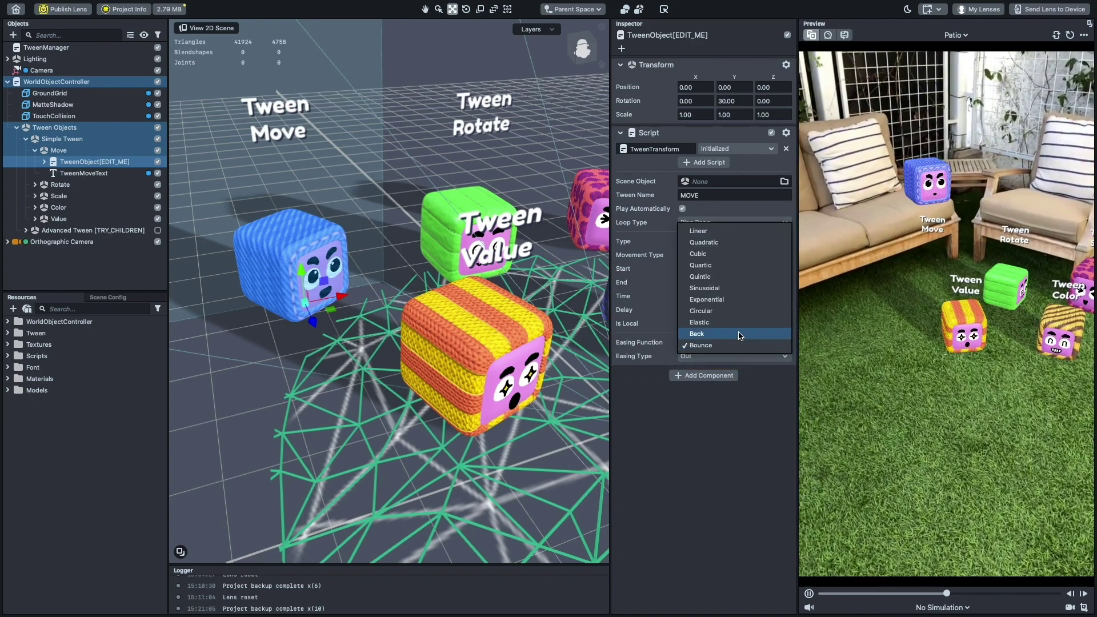
left_click(740, 336)
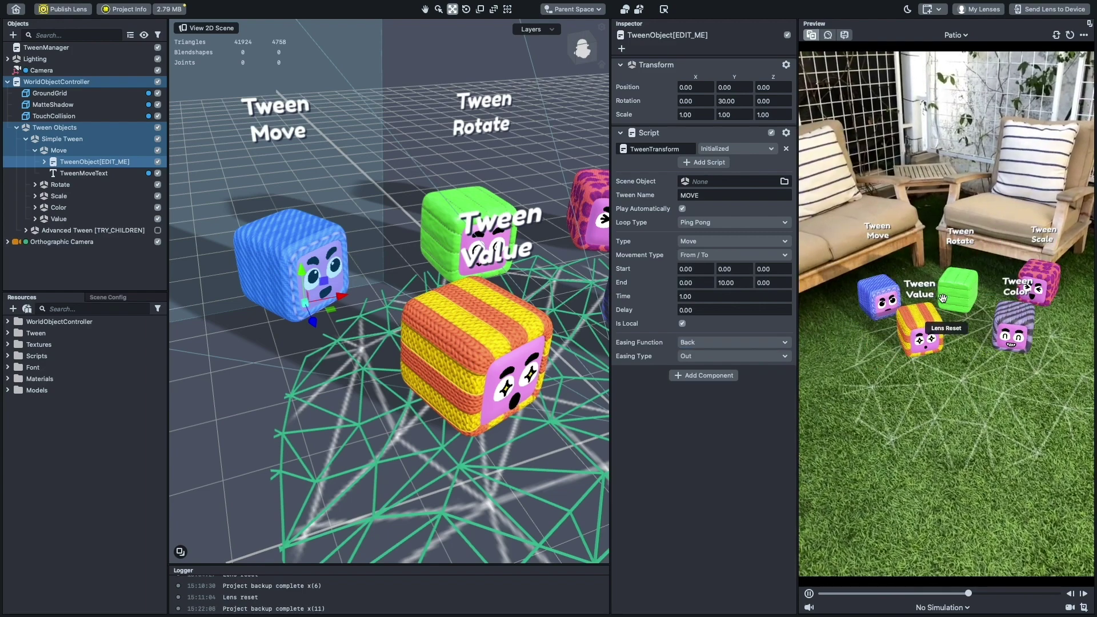
- Open the Value cube's tween and locate its mat_knit material via Highlight
left_click(59, 219)
left_click(35, 219)
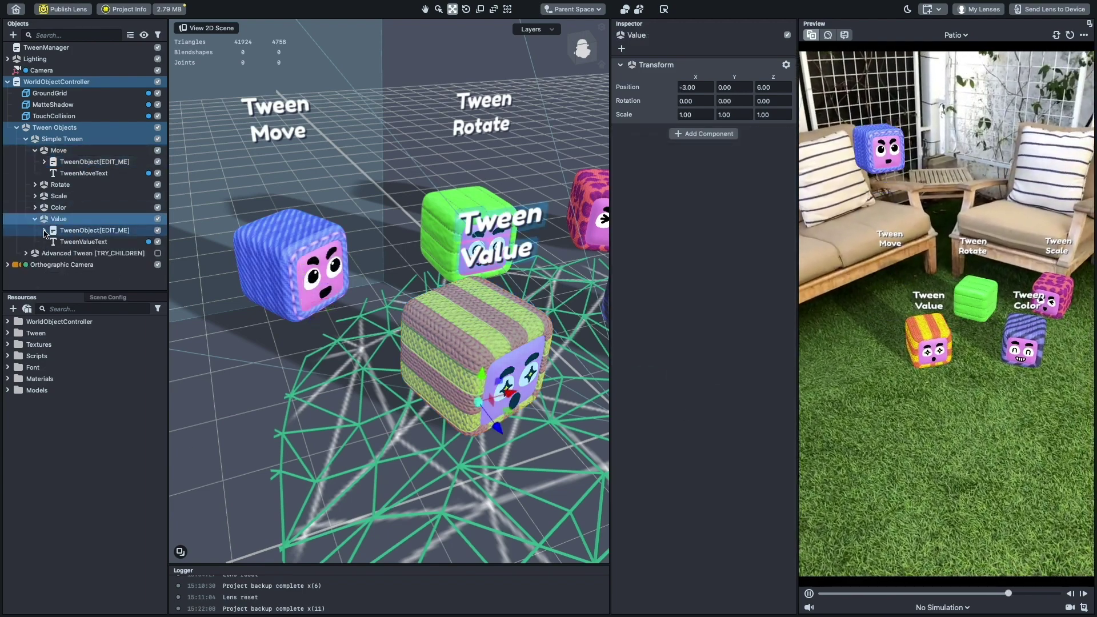
left_click(95, 231)
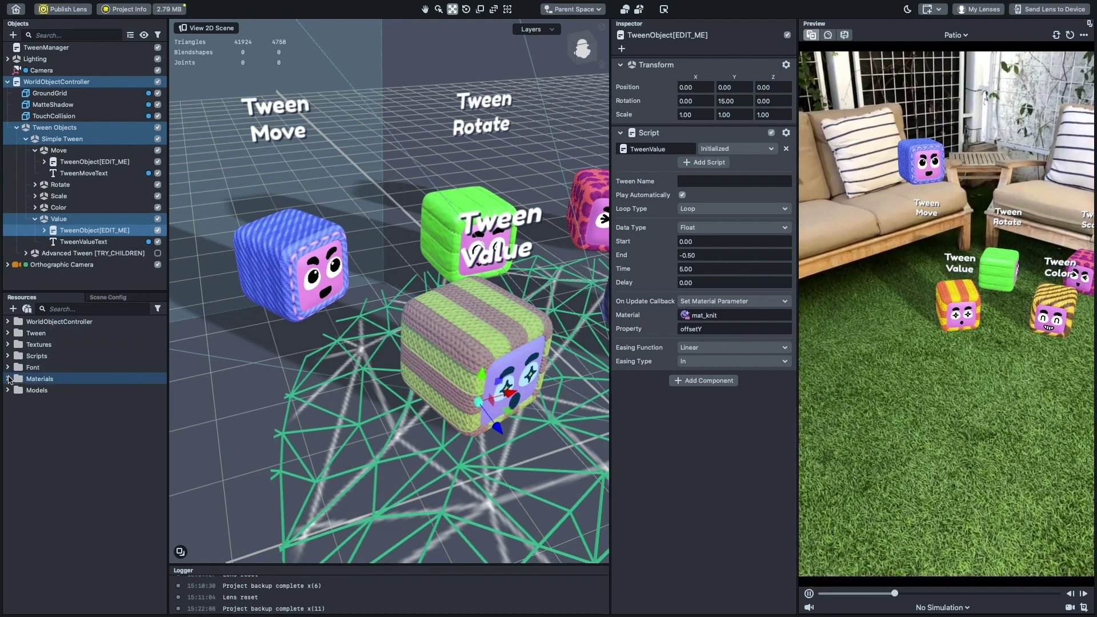
right_click(705, 316)
left_click(728, 332)
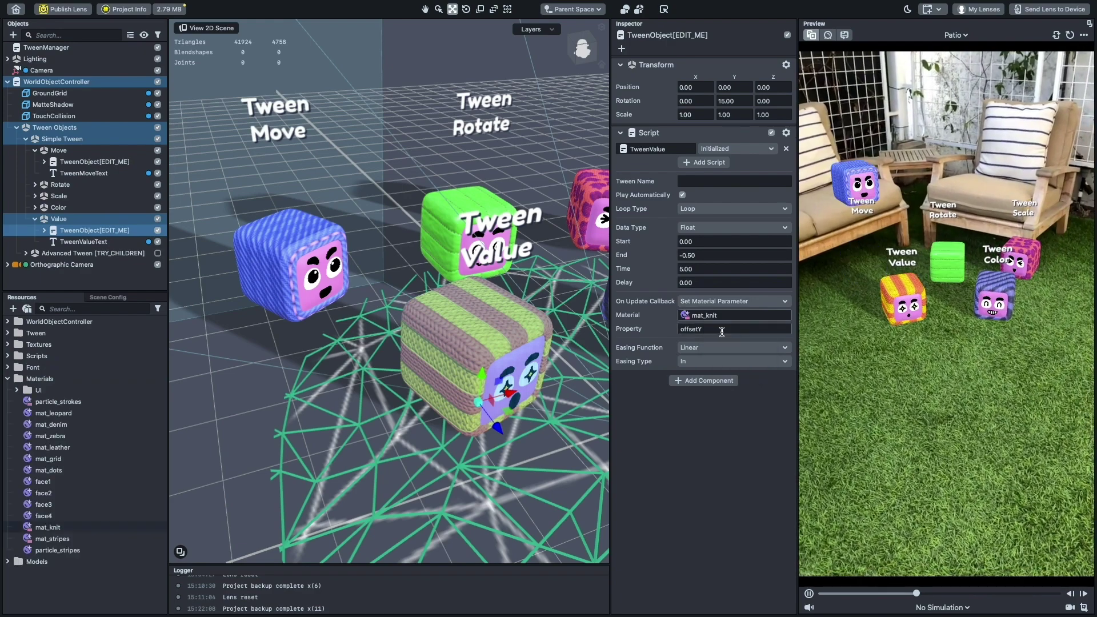
left_click(64, 532)
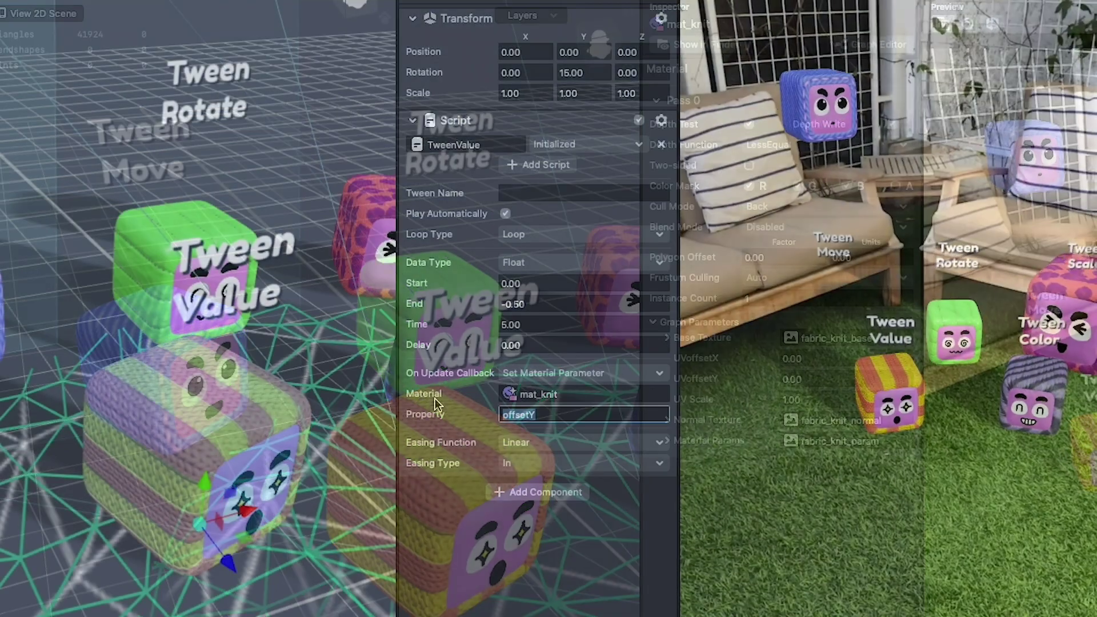
- Set the tween's property to uvScale with an End value of 10
type("cale")
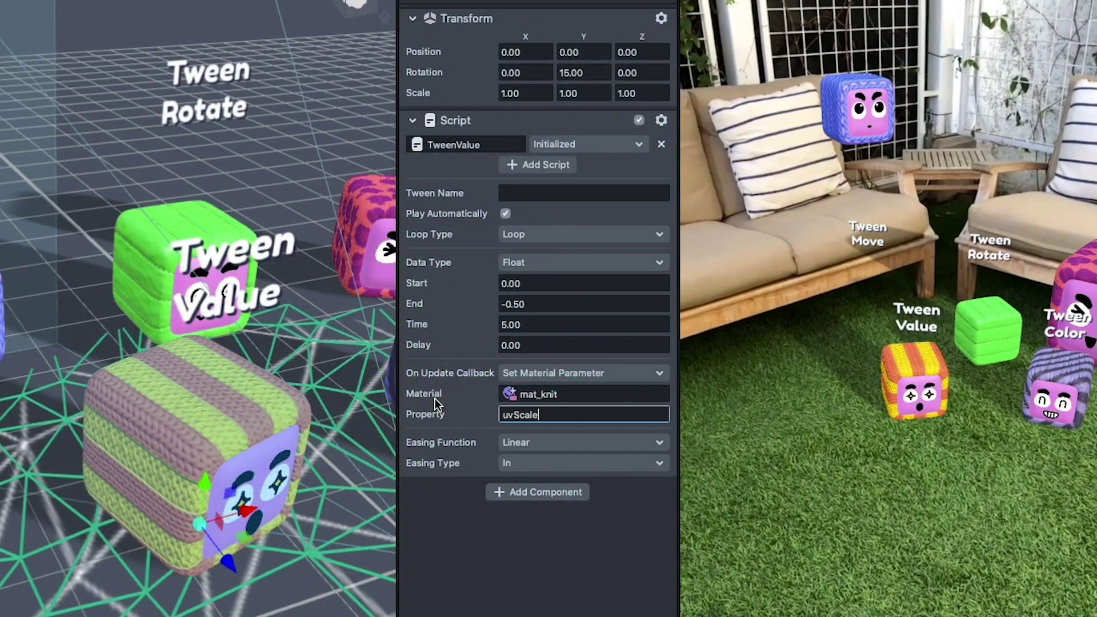
left_click(540, 304)
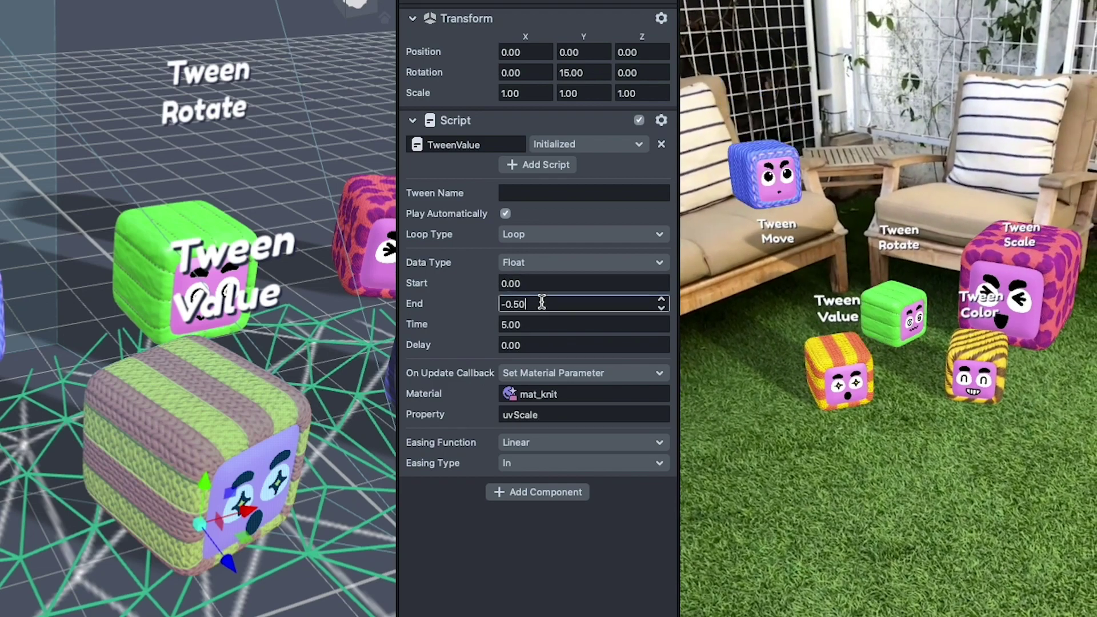
double_click(526, 302)
type("10")
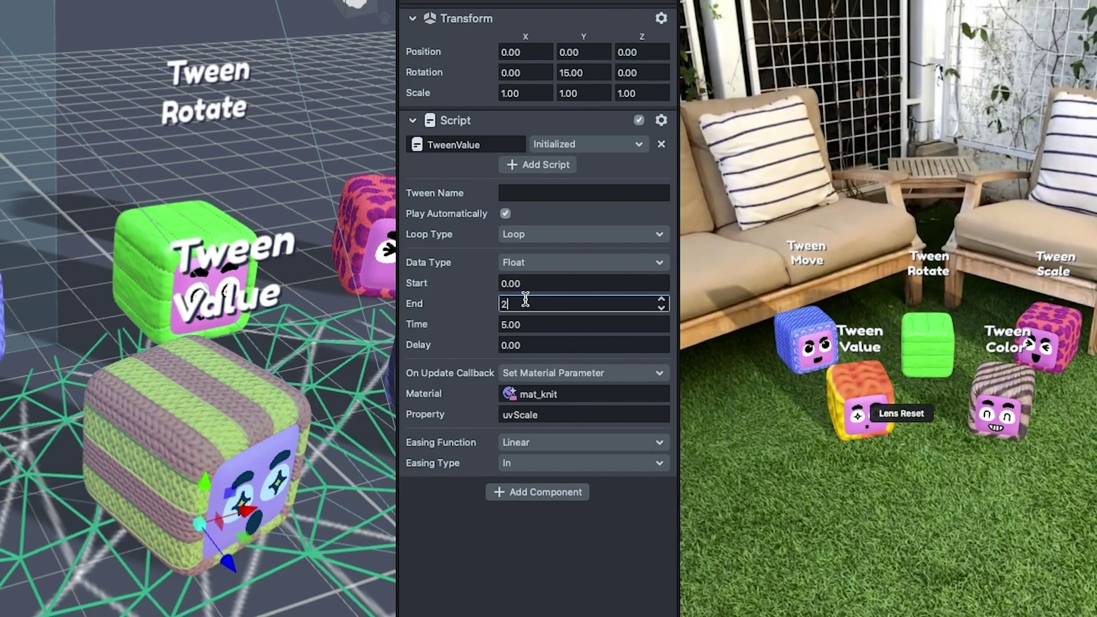
key("Return")
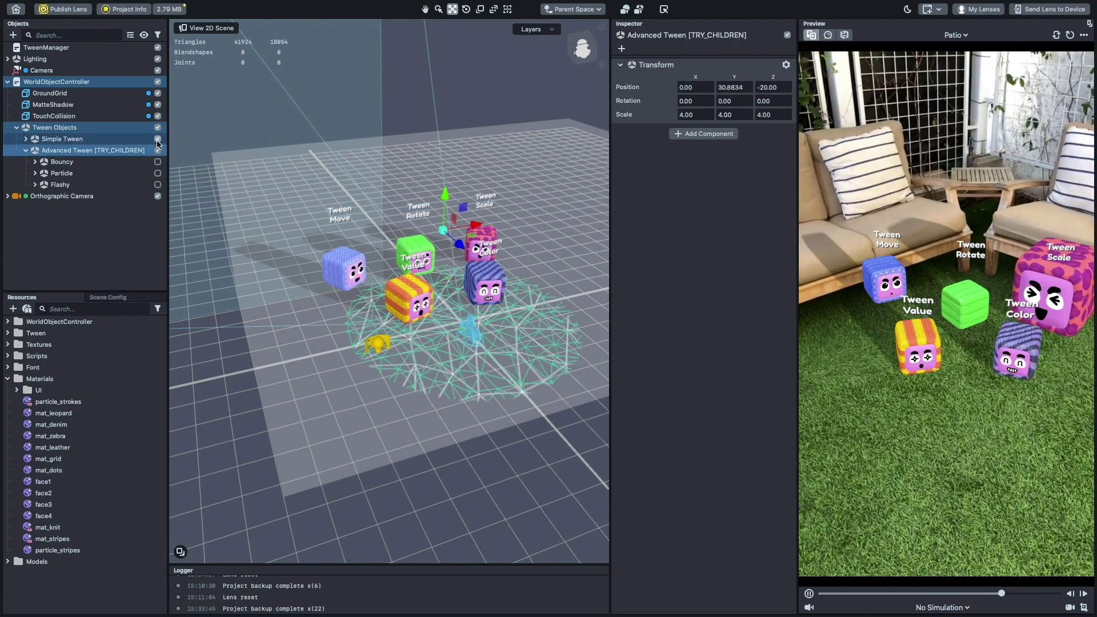
- Disable the Simple Tween cubes and enlarge the Objects panel
left_click(158, 140)
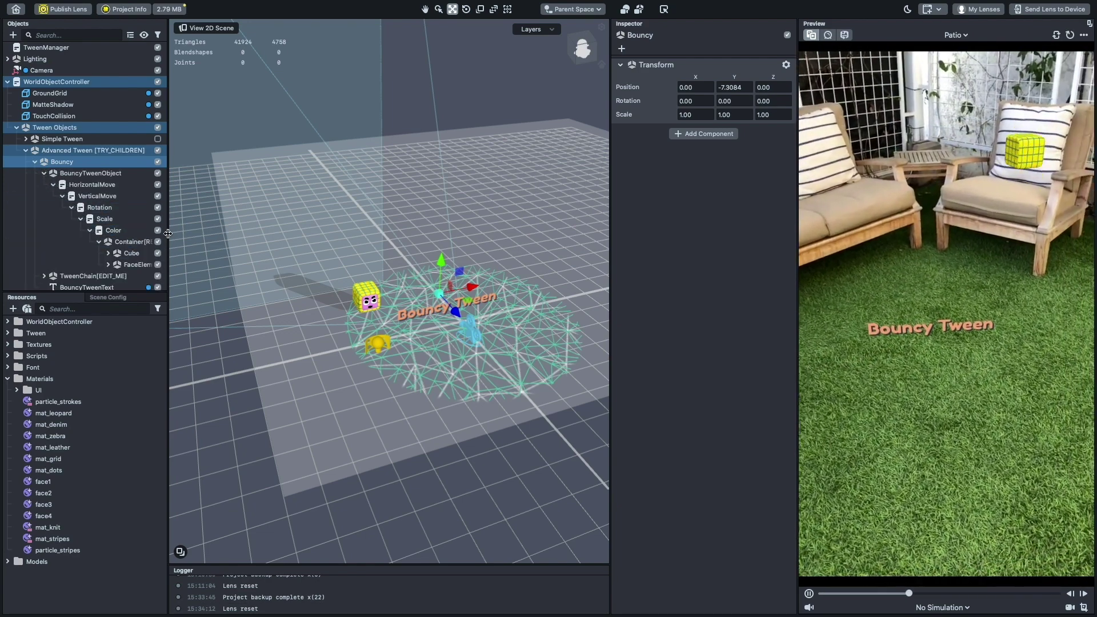
left_click_drag(167, 233, 197, 234)
left_click_drag(133, 290, 139, 364)
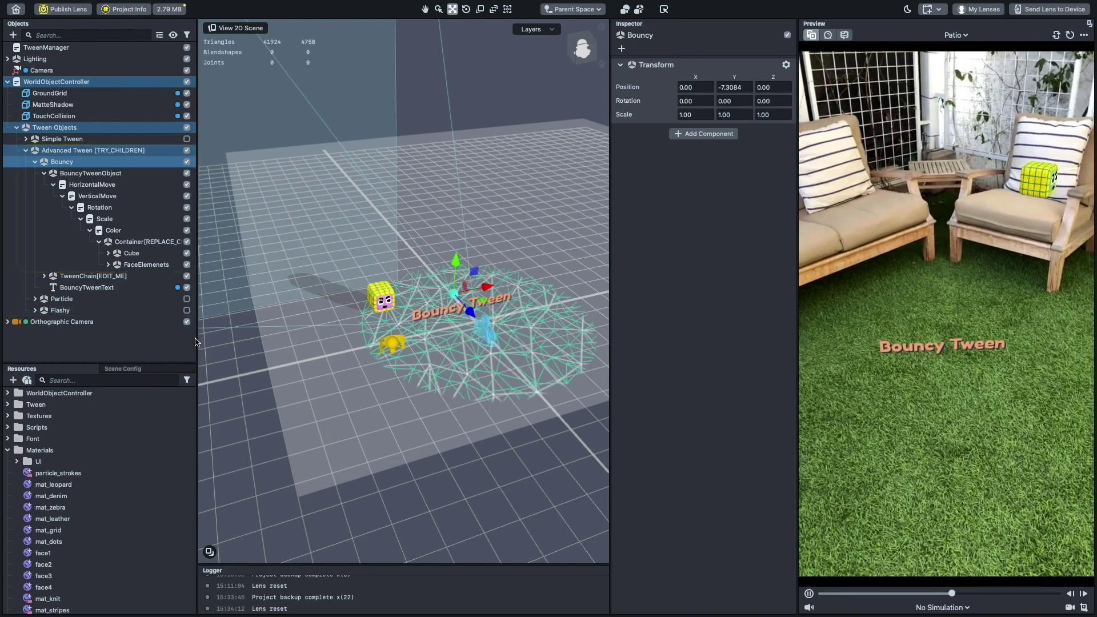
- Inspect the Color, Scale and VerticalMove tweens, then the TweenChain[EDIT_ME] object
left_click(127, 230)
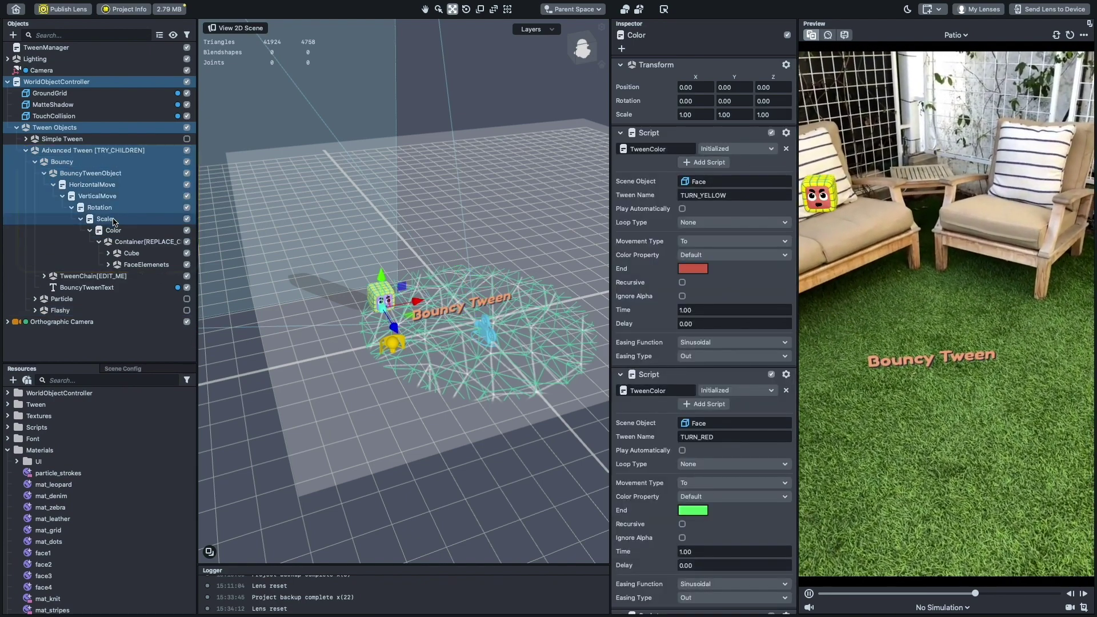
left_click(114, 220)
left_click(99, 198)
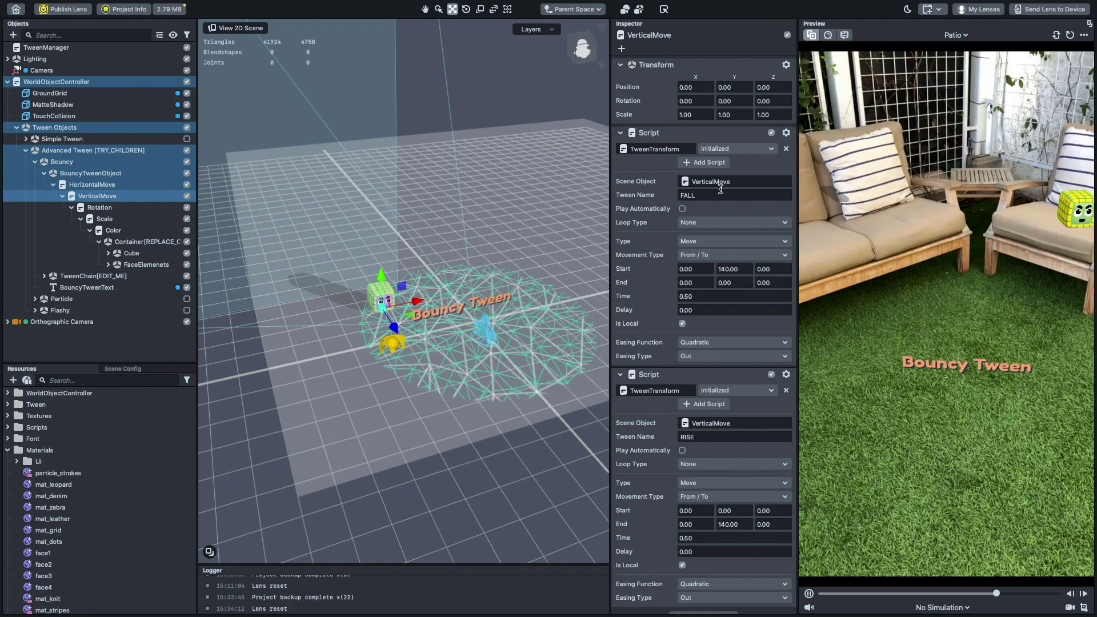
scroll(759, 247, "down", 1)
left_click(99, 198)
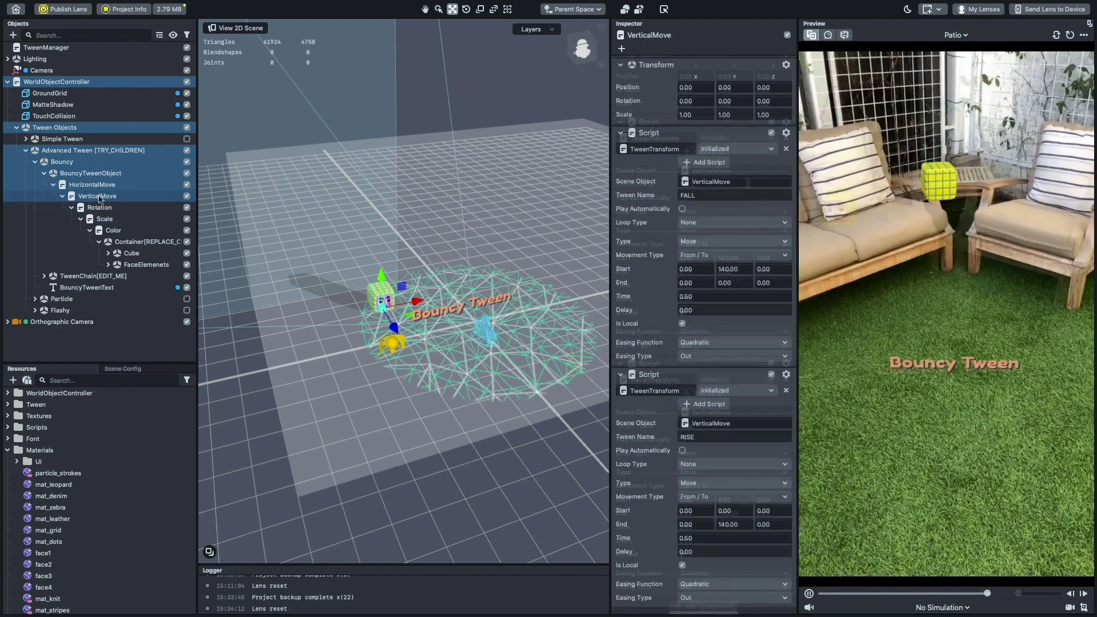
scroll(760, 263, "down", 1)
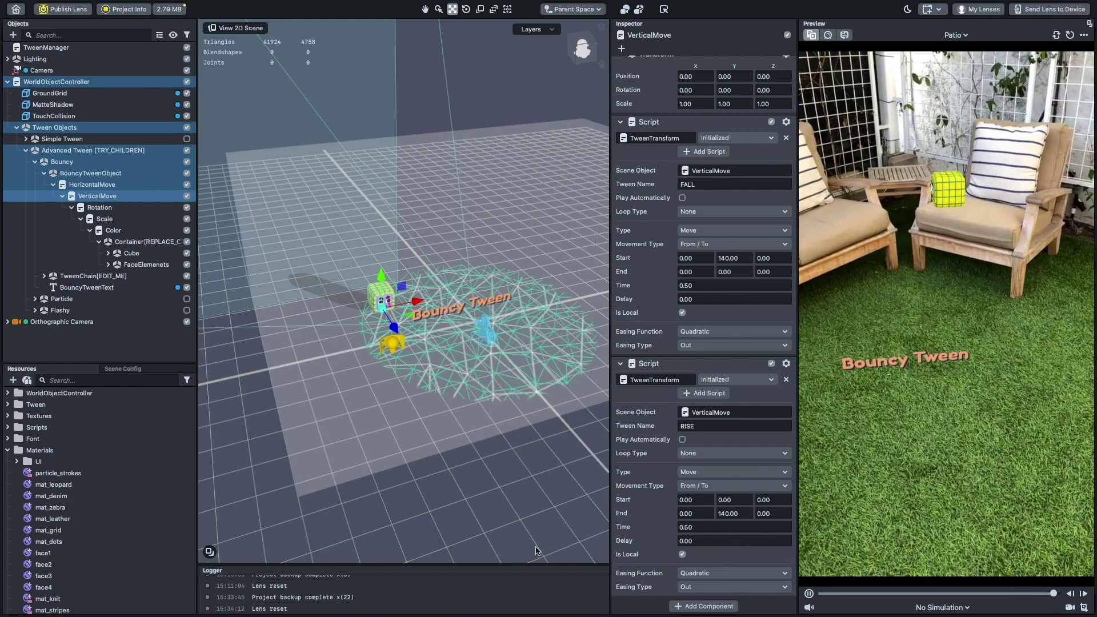
left_click(94, 277)
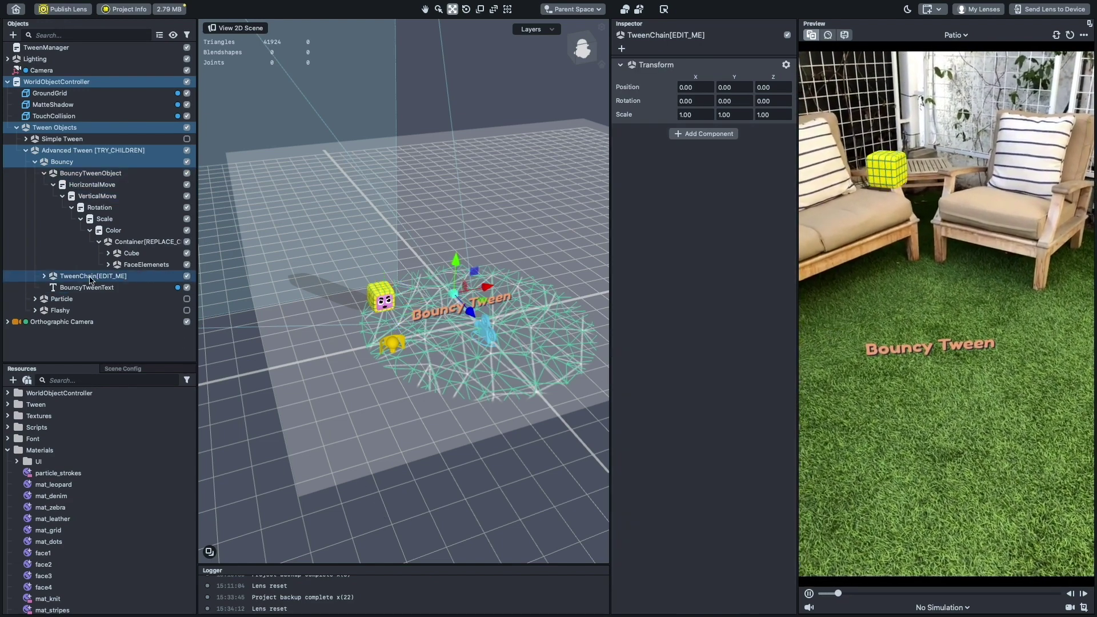
scroll(52, 281, "down", 1)
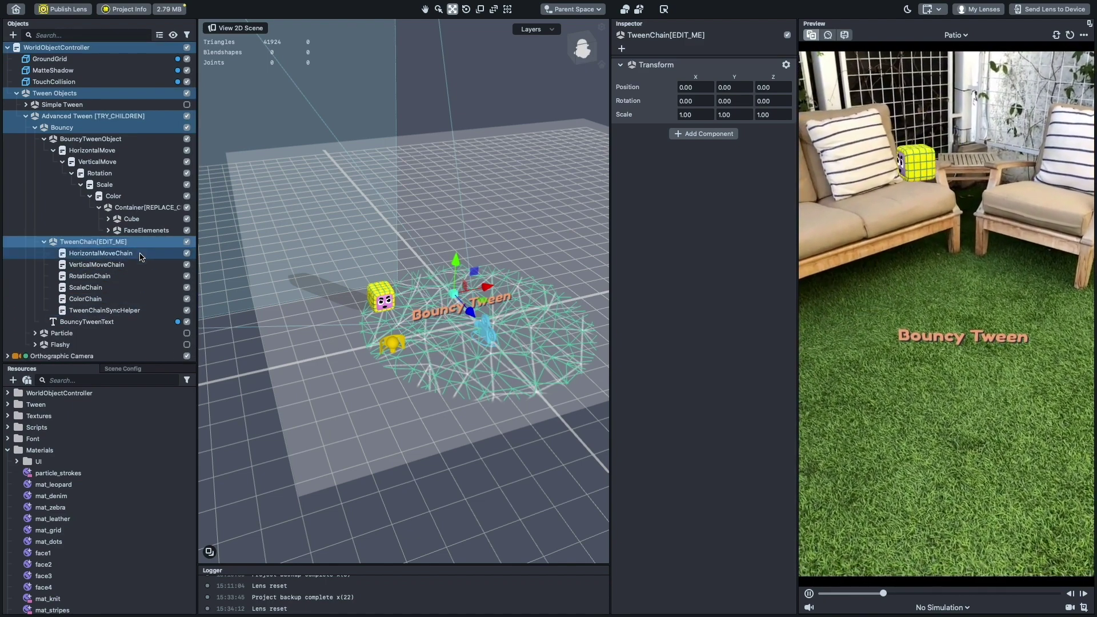
- Review HorizontalMoveChain, then show the Scale object's STAY_STILL and SQUEEZE_RESET tweens
left_click(140, 254)
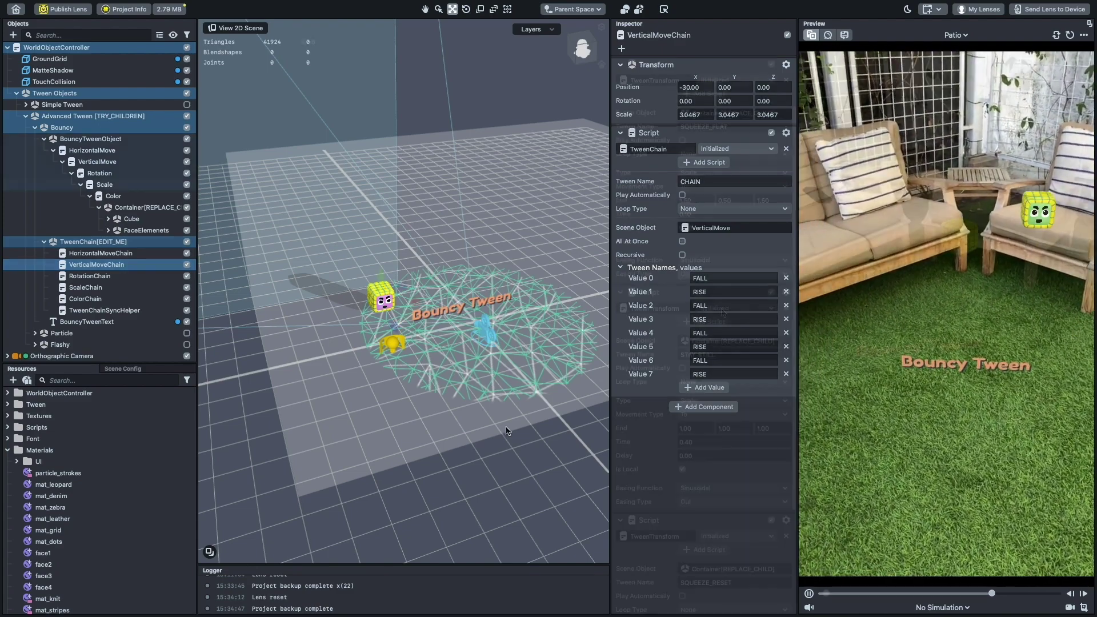
left_click(105, 185)
scroll(724, 537, "down", 10)
- Set SQUEEZE_FLAT's end scale to X 1, Y 0.2, Z 2 and rename the color chain step TURN_RED
scroll(724, 514, "up", 3)
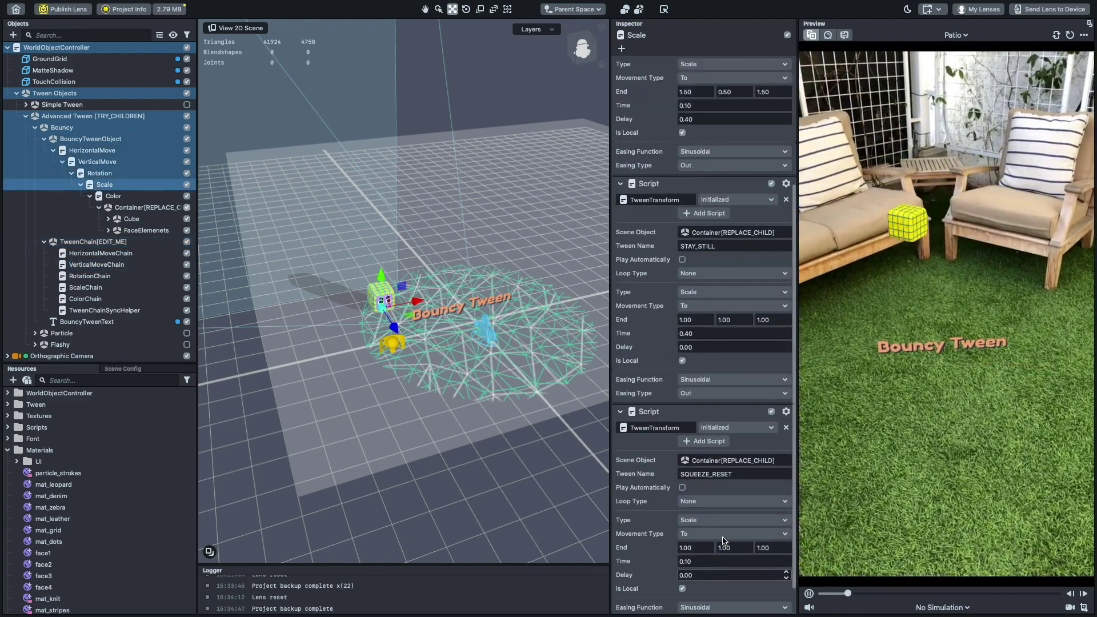
left_click(695, 160)
type("2")
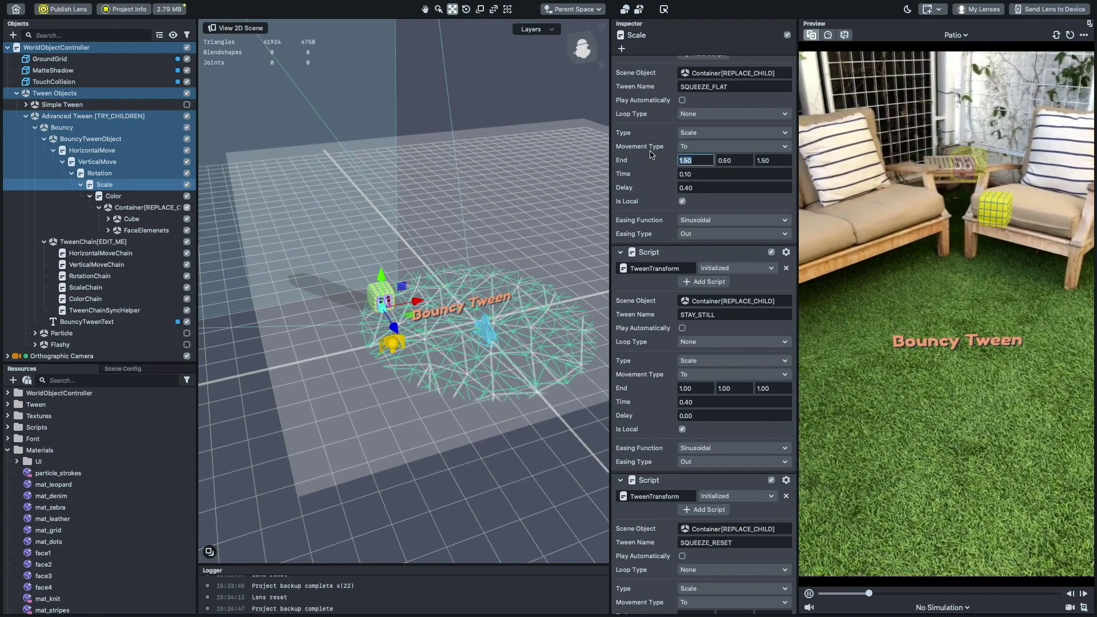
key("Tab")
type("0.2")
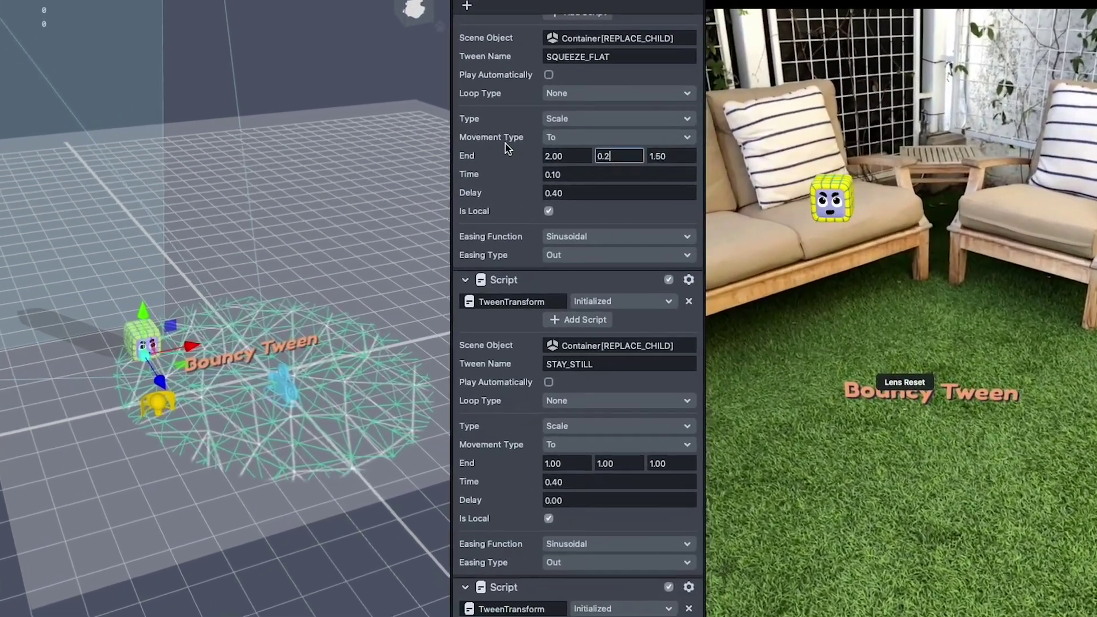
key("Tab")
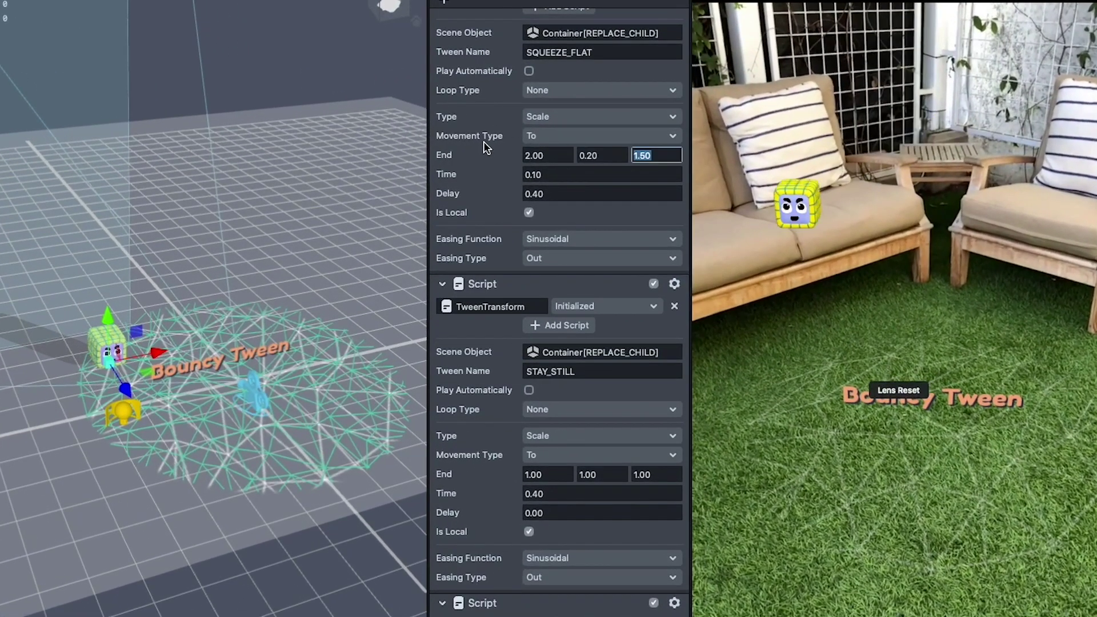
type("2")
key("Return")
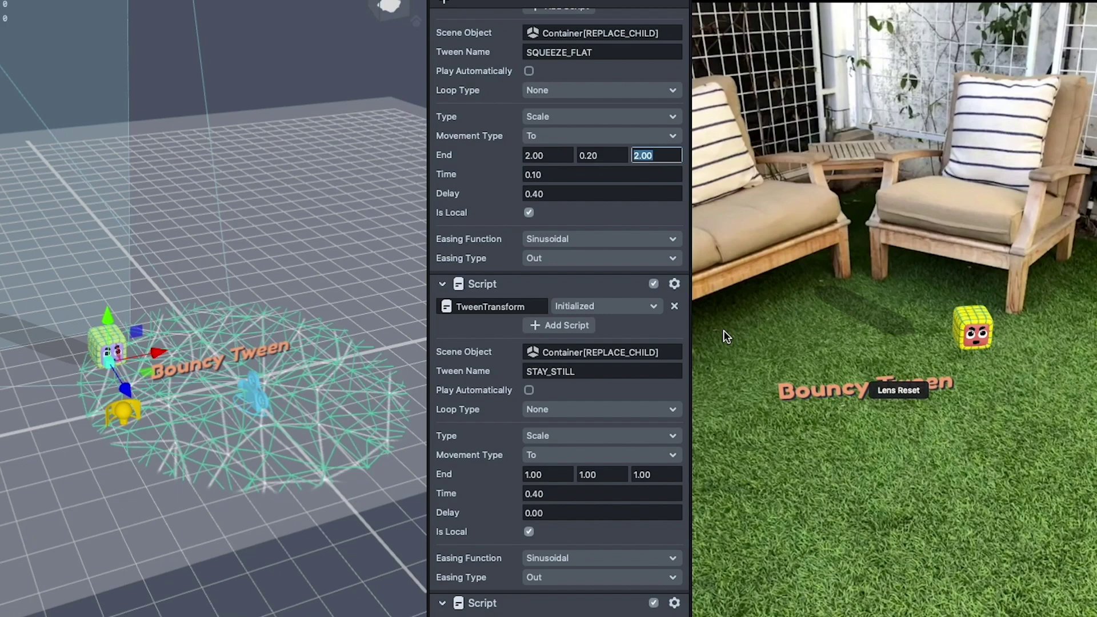
key("shift+Tab")
key("shift+Tab")
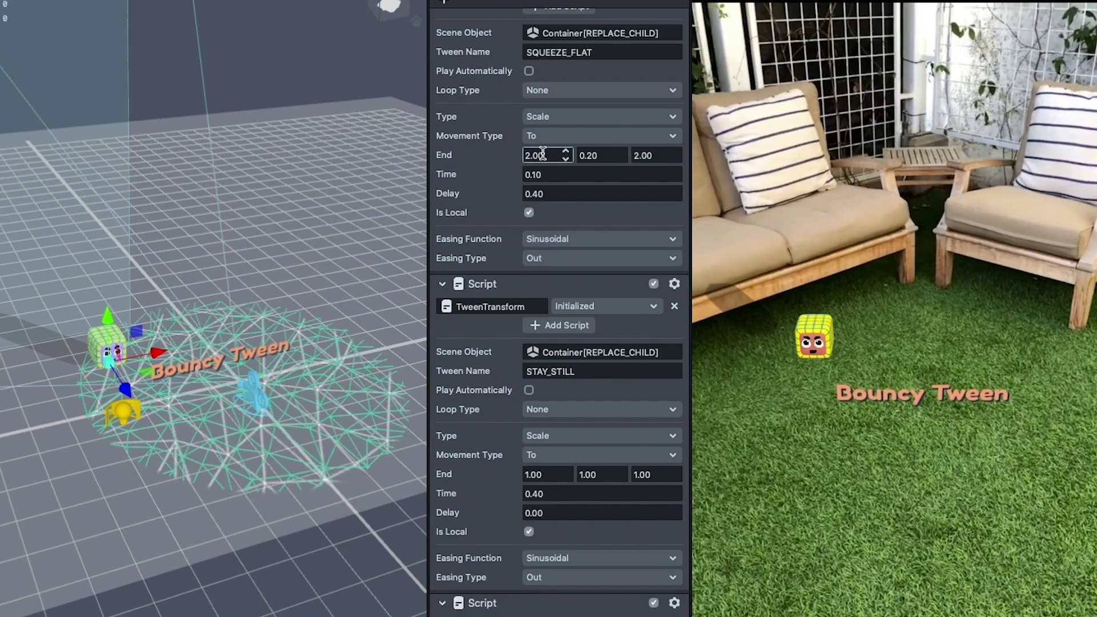
type("1")
key("Tab")
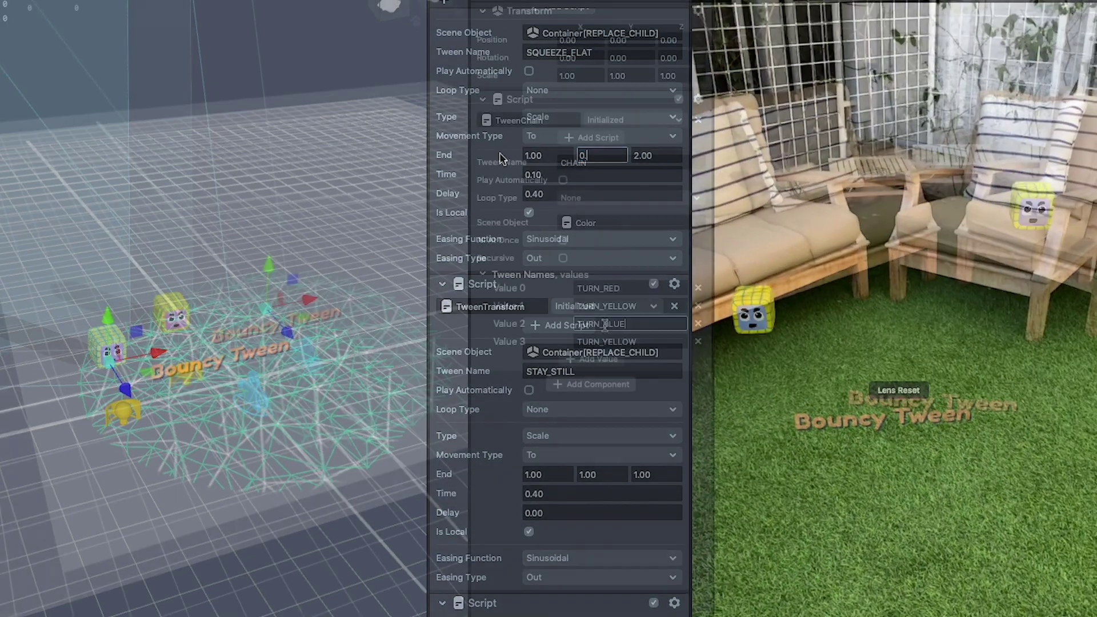
type("RED")
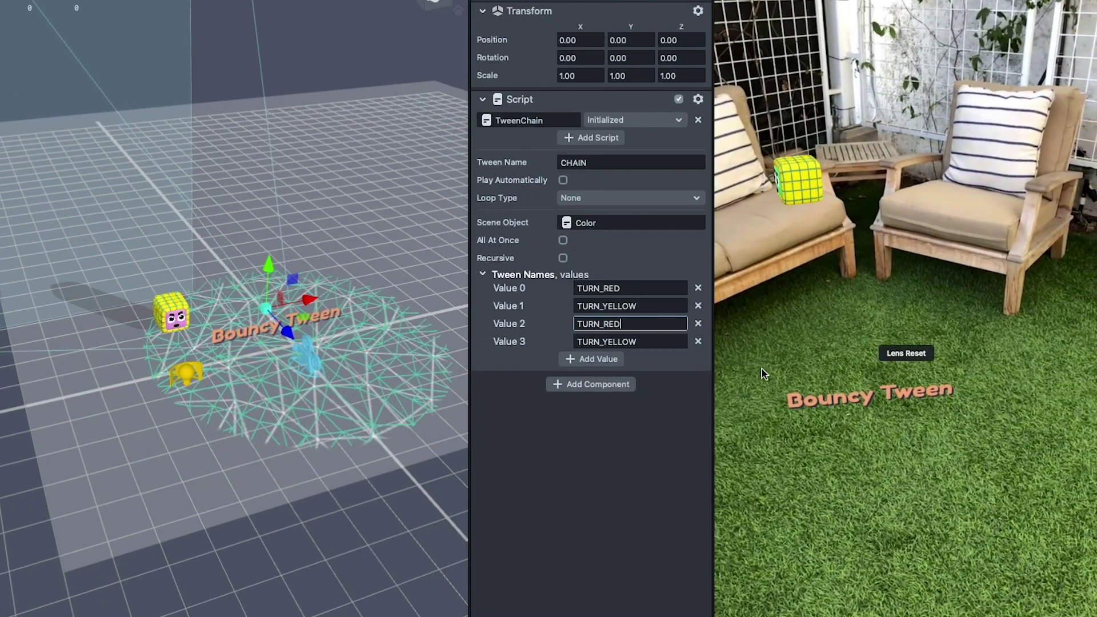
- Trigger the tween chain in the preview and open HorizontalMove's tweens from its STAY_LEFT step
left_click(915, 392)
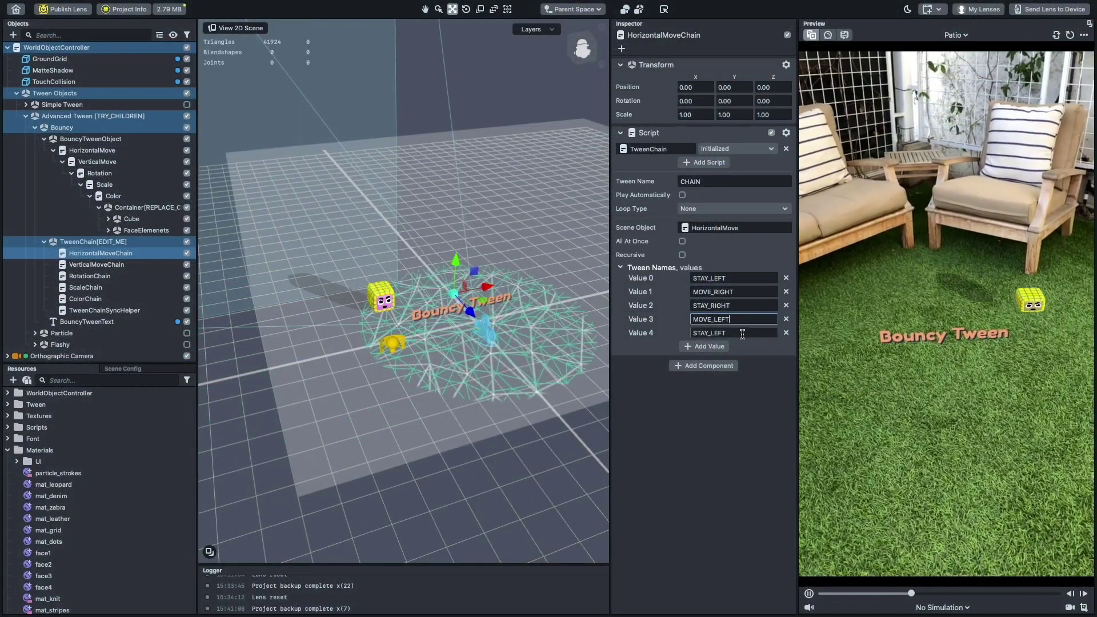
left_click(744, 334)
left_click(715, 227)
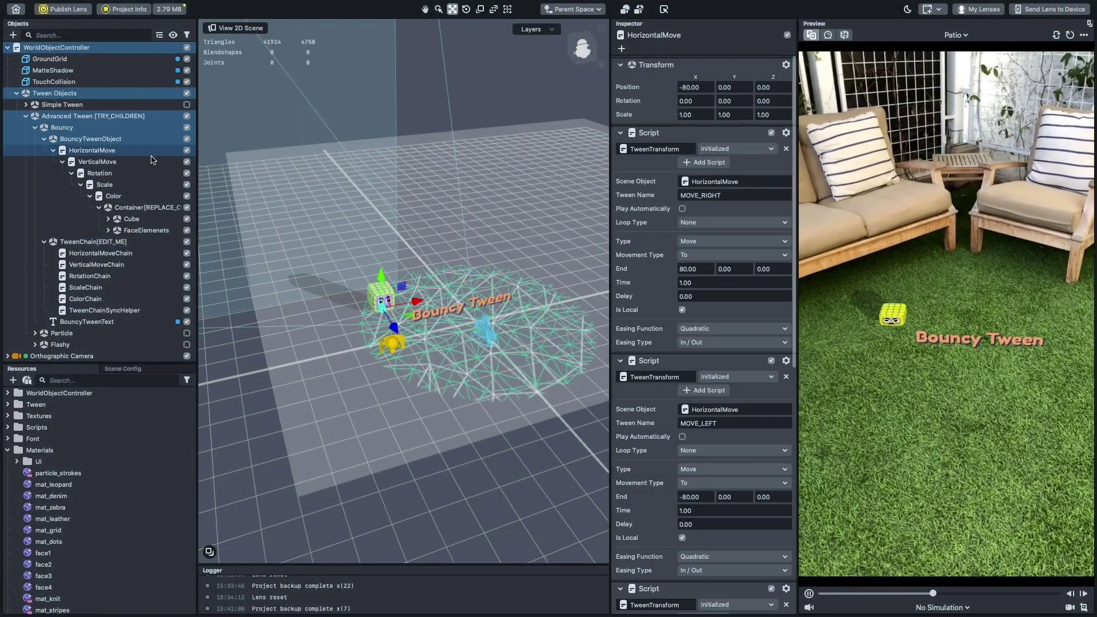
scroll(691, 343, "down", 3)
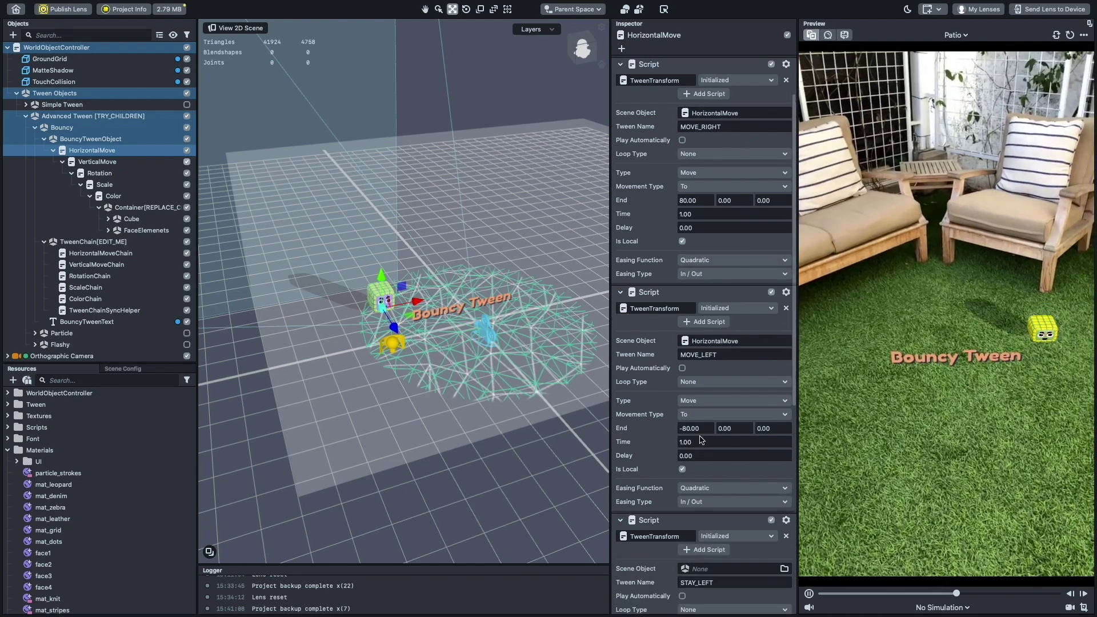
- Check the durations of the MOVE_LEFT, MOVE_RIGHT, STAY_LEFT and STAY_RIGHT tweens
left_click(664, 440)
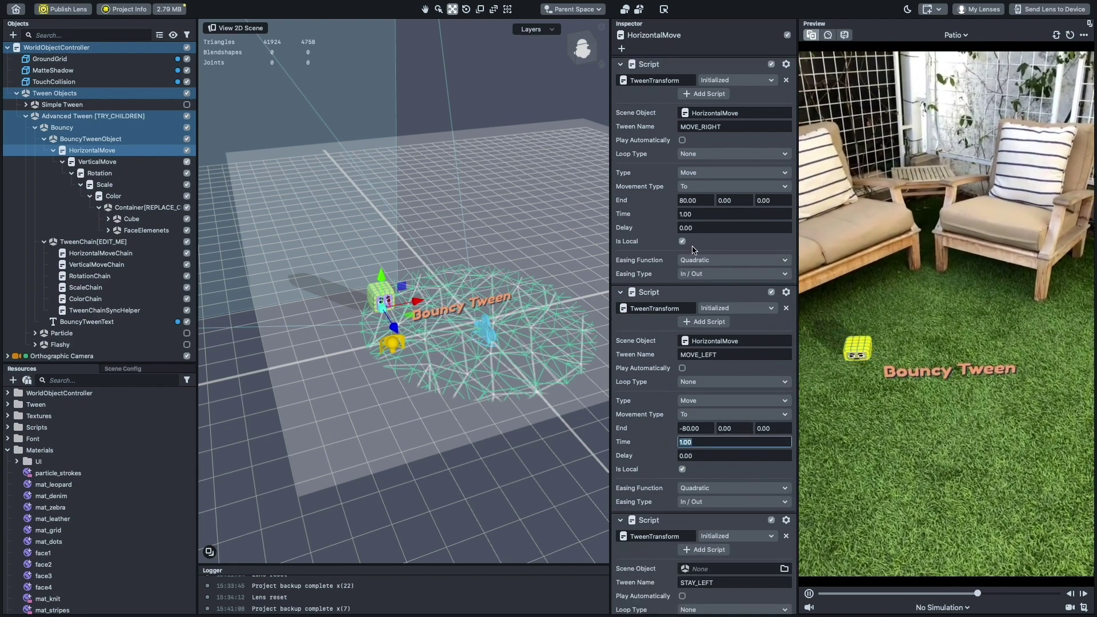
left_click(698, 214)
scroll(698, 354, "down", 6)
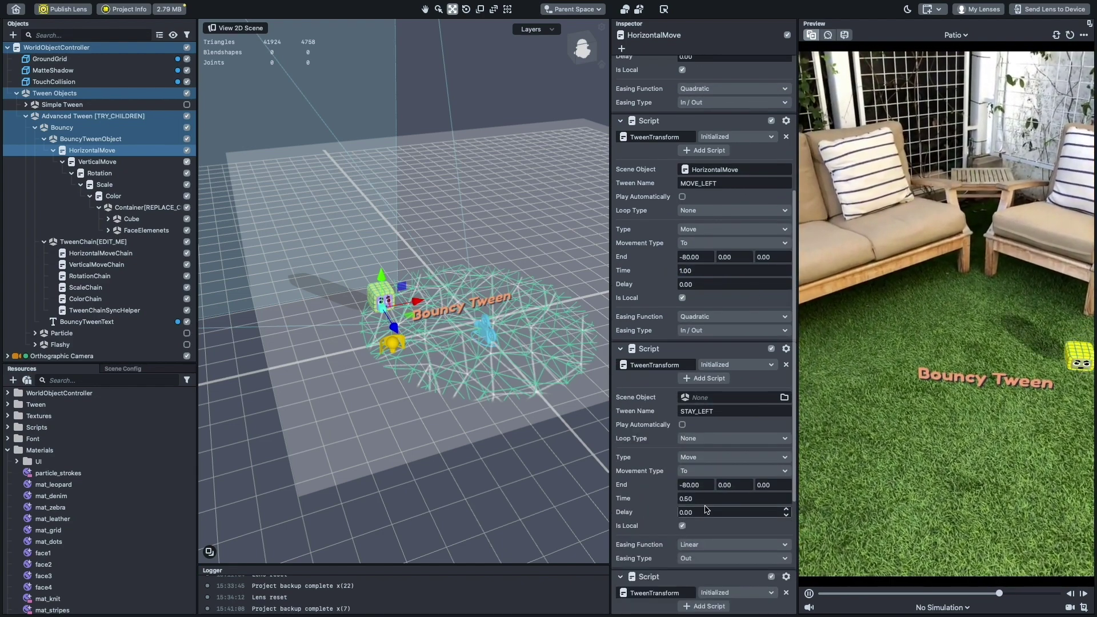
left_click(698, 499)
scroll(698, 499, "down", 5)
left_click(698, 589)
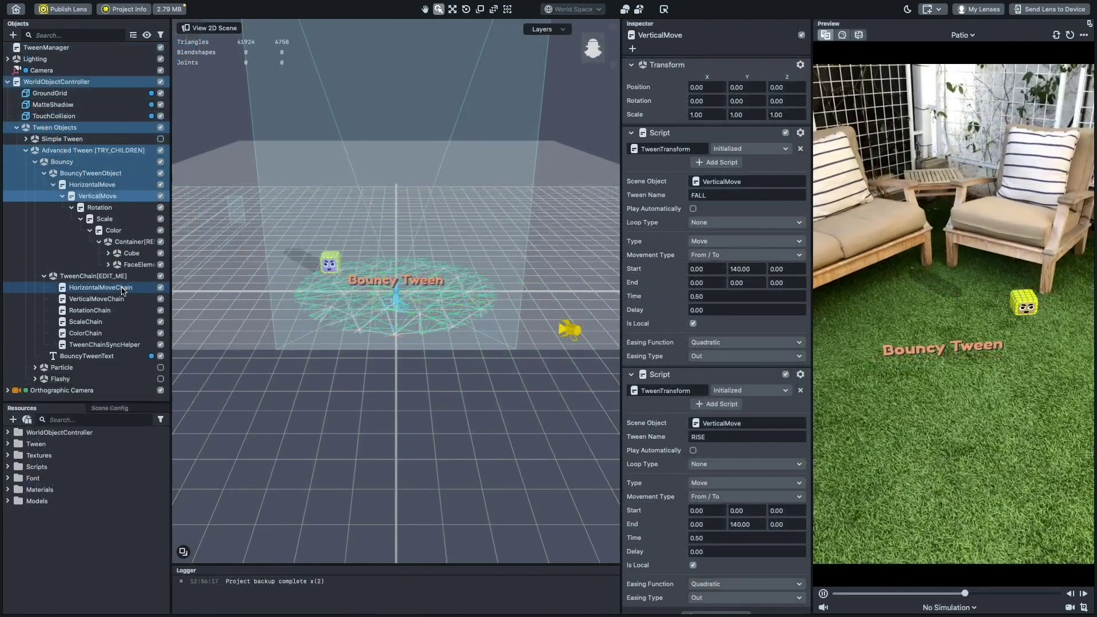
- Reselect HorizontalMoveChain to return to its chain settings
left_click(123, 289)
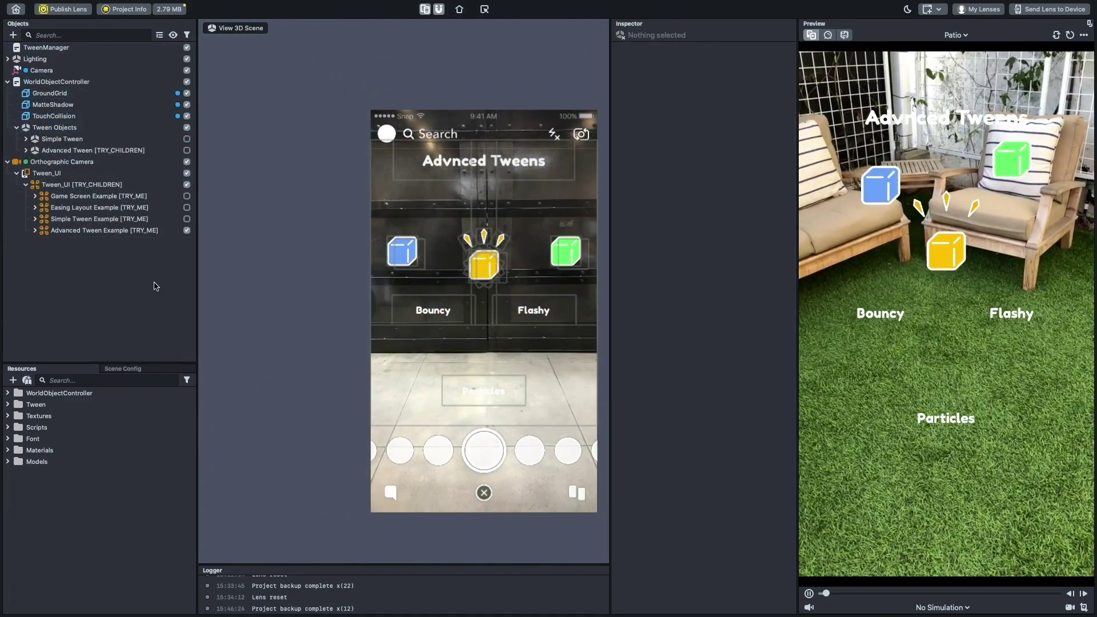
- Swap Advanced Tween for Simple Tween, then leave only the Game Screen Example enabled
left_click(187, 230)
left_click(187, 219)
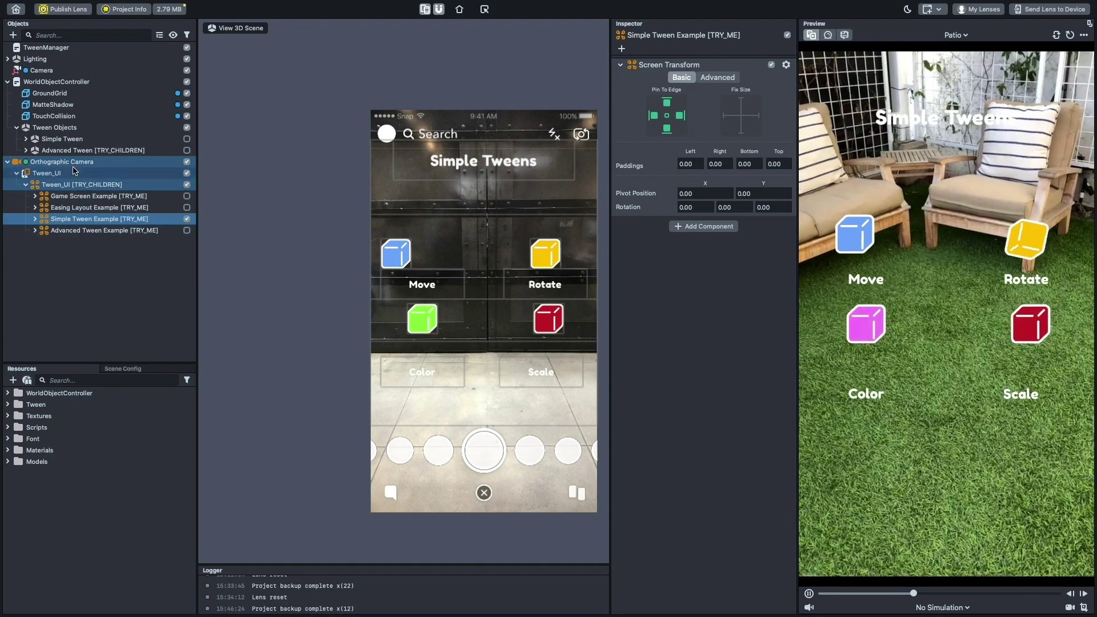
left_click(186, 219)
left_click(187, 196)
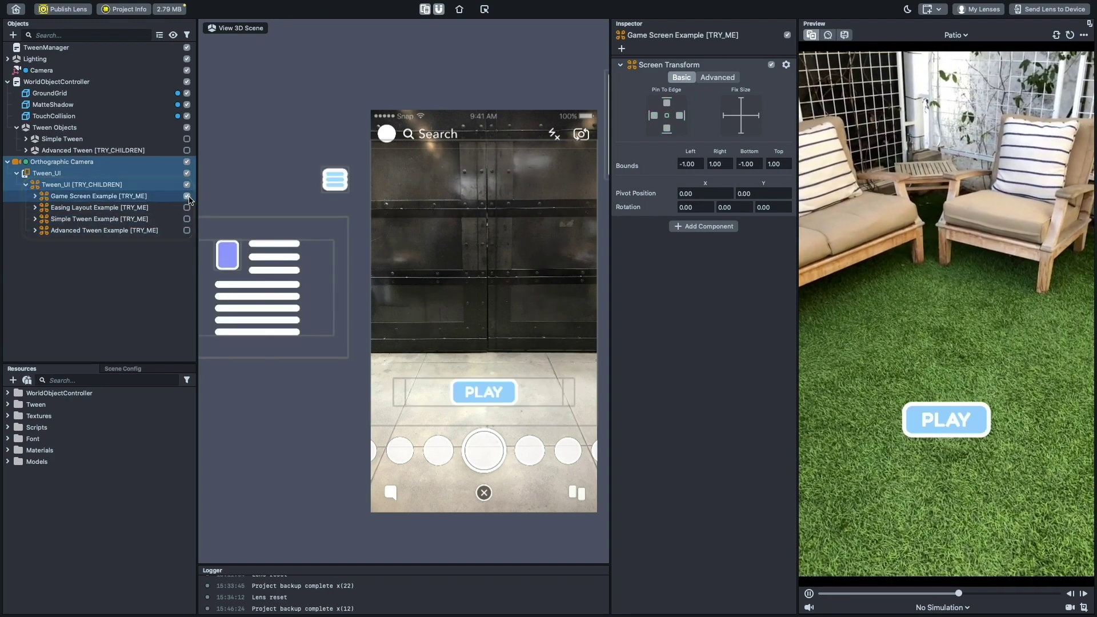
scroll(343, 229, "down", 2)
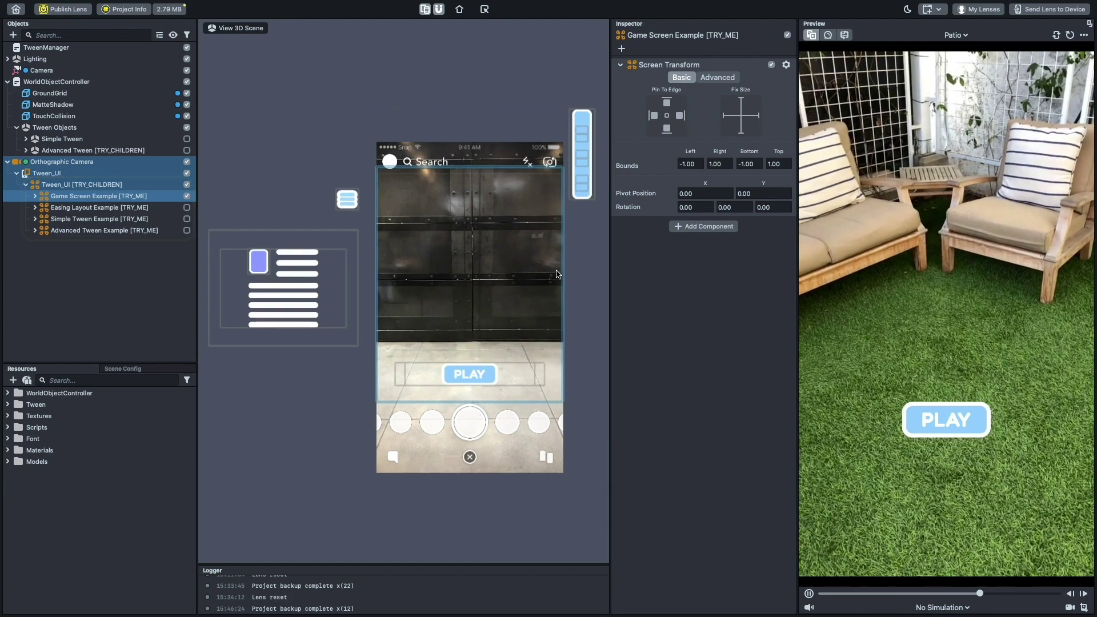
scroll(557, 274, "right", 2)
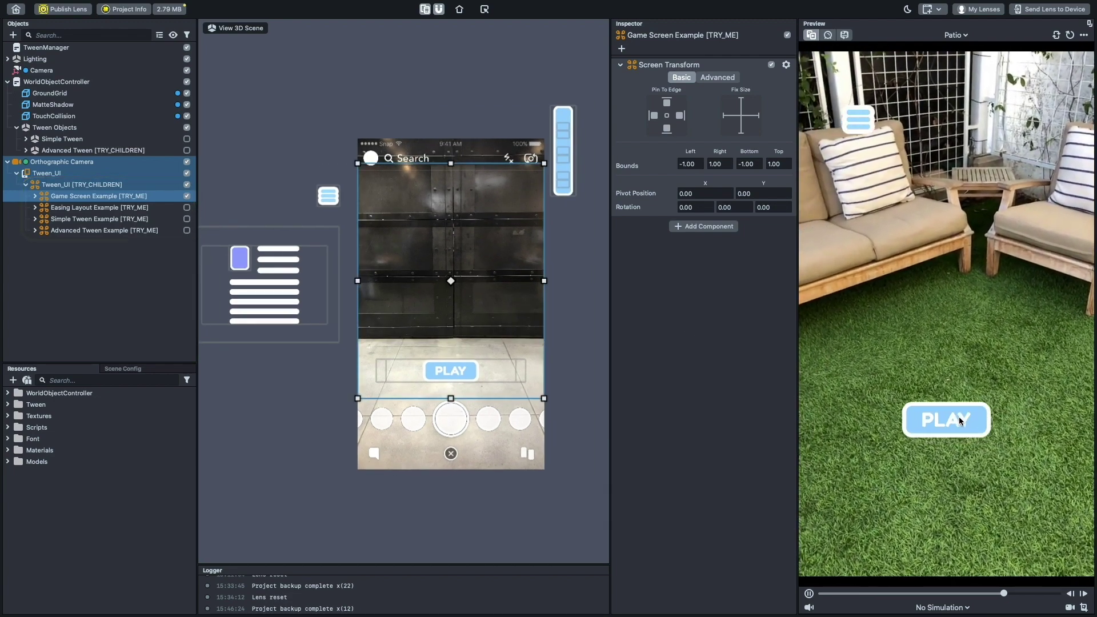
- Press PLAY in the preview, open and close the info popup, then view Icons' ROTATE_ENTER tween
left_click(959, 417)
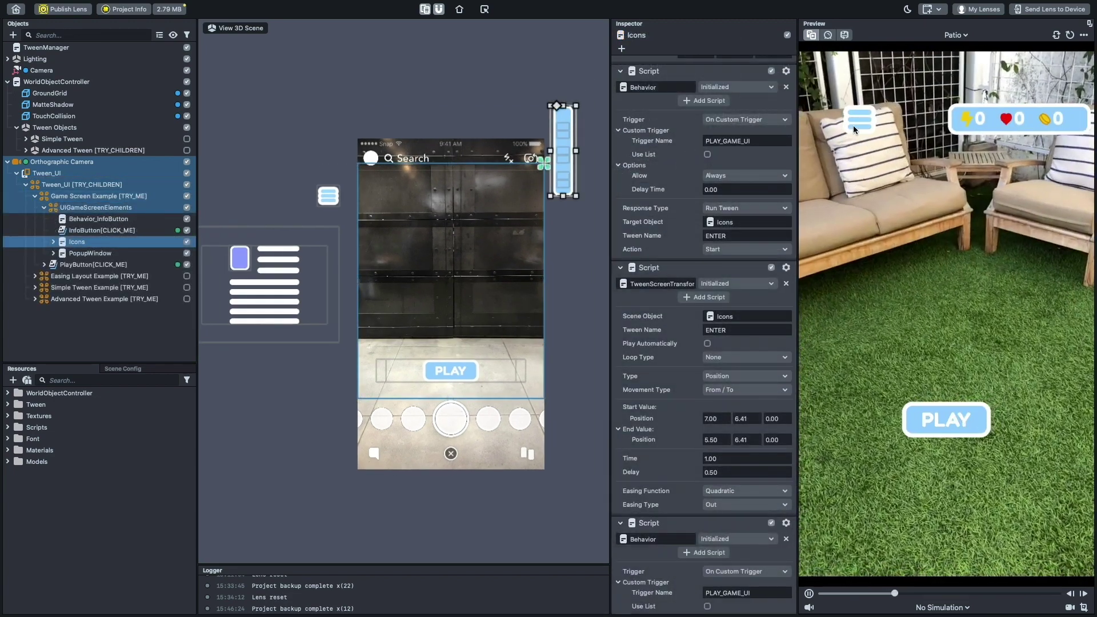
left_click(863, 126)
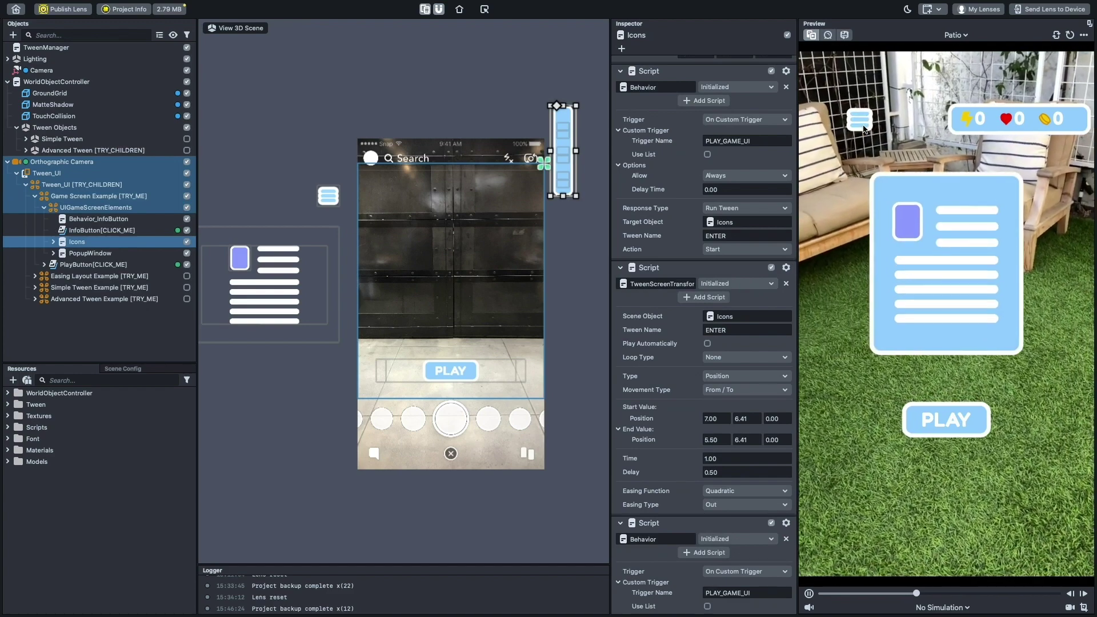
left_click(863, 126)
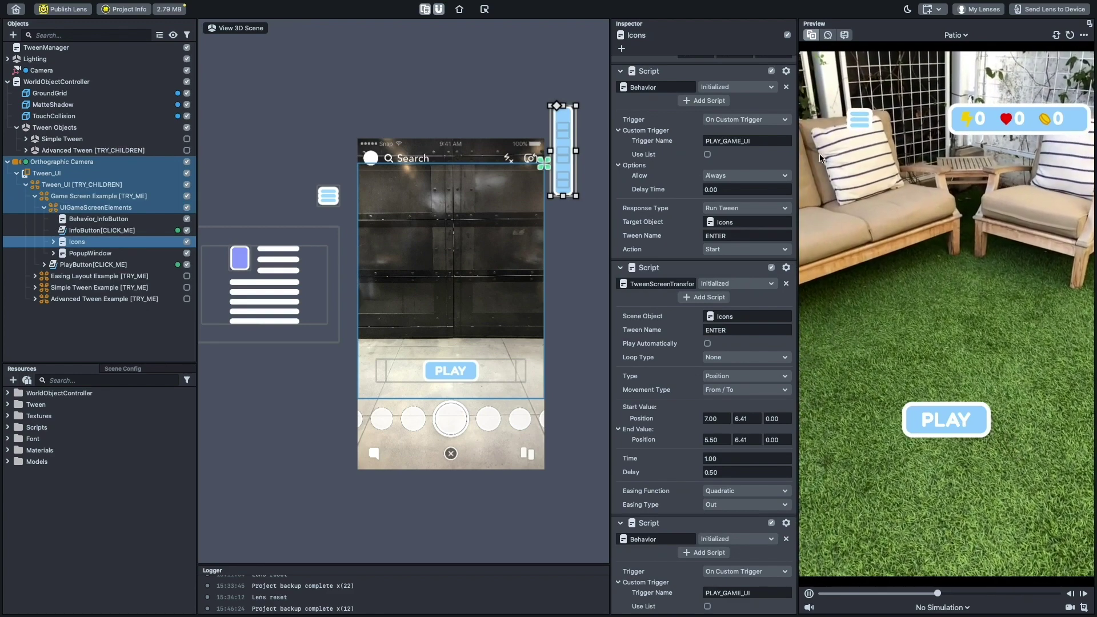
scroll(714, 351, "down", 5)
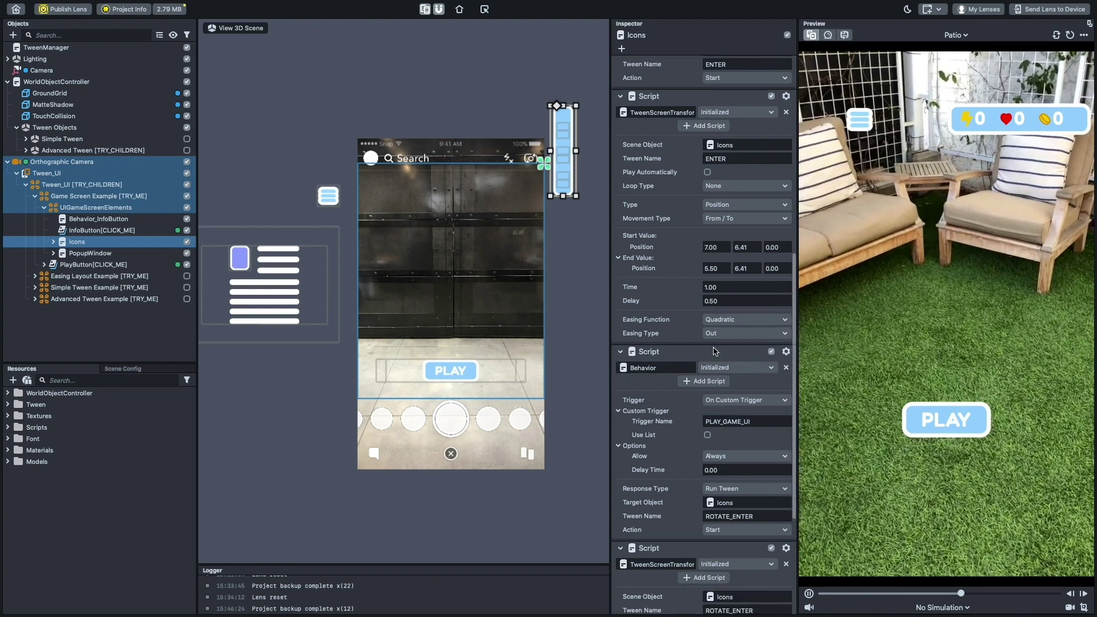
scroll(714, 286, "down", 4)
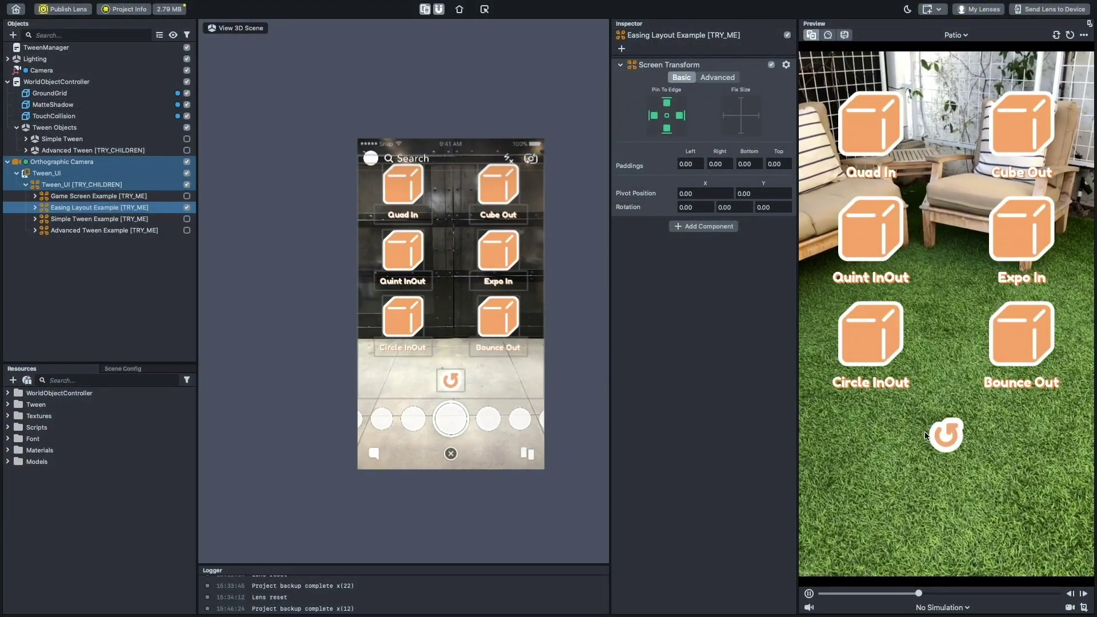
- Replay all easing animations, then Quad In, Cube Out, Quint InOut, Expo In, Bounce Out, Circle InOut
left_click(947, 436)
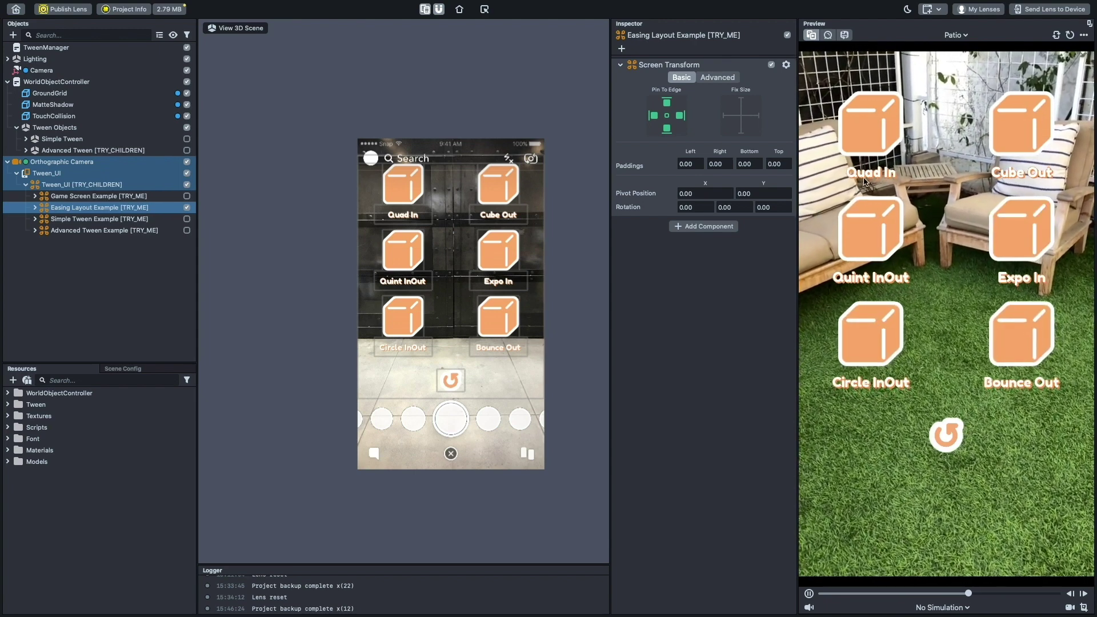
left_click(864, 182)
left_click(1024, 142)
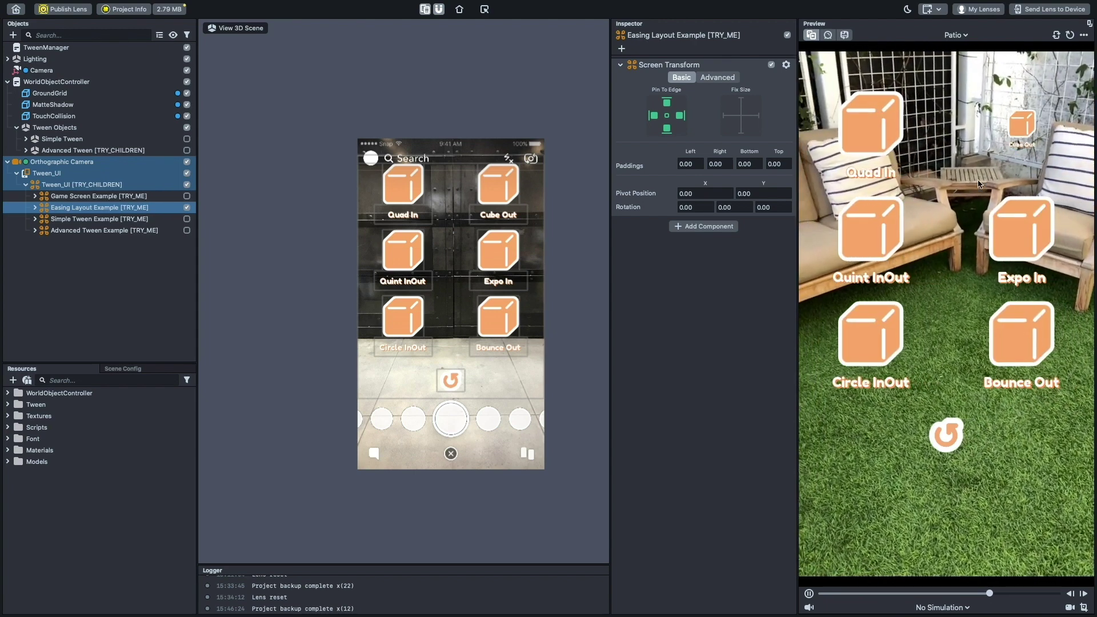
left_click(881, 236)
left_click(1011, 240)
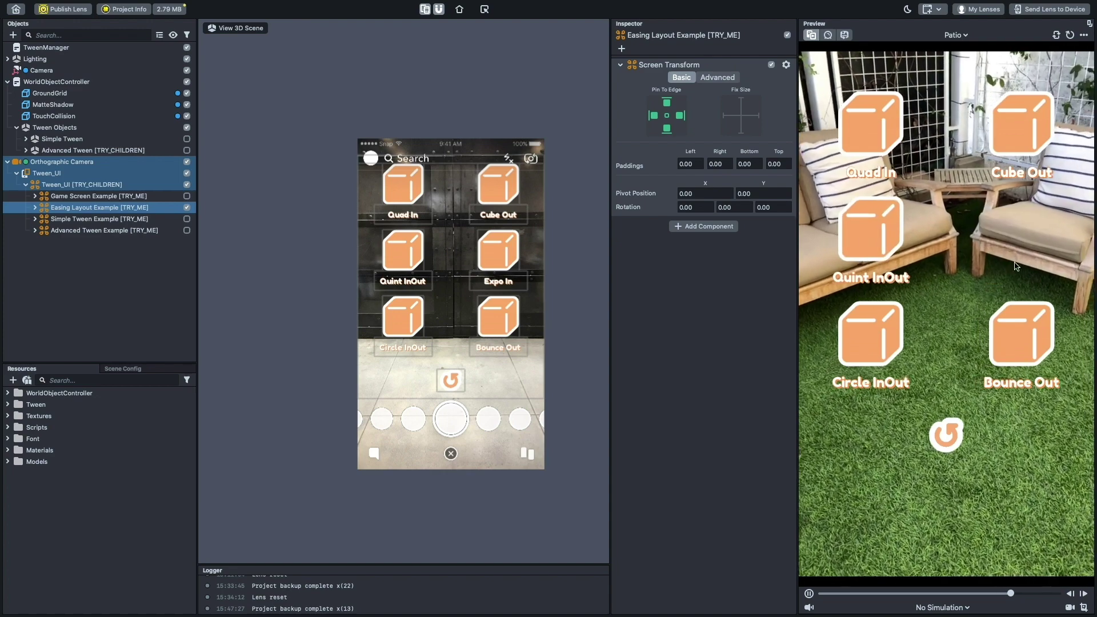
left_click(1025, 335)
left_click(891, 343)
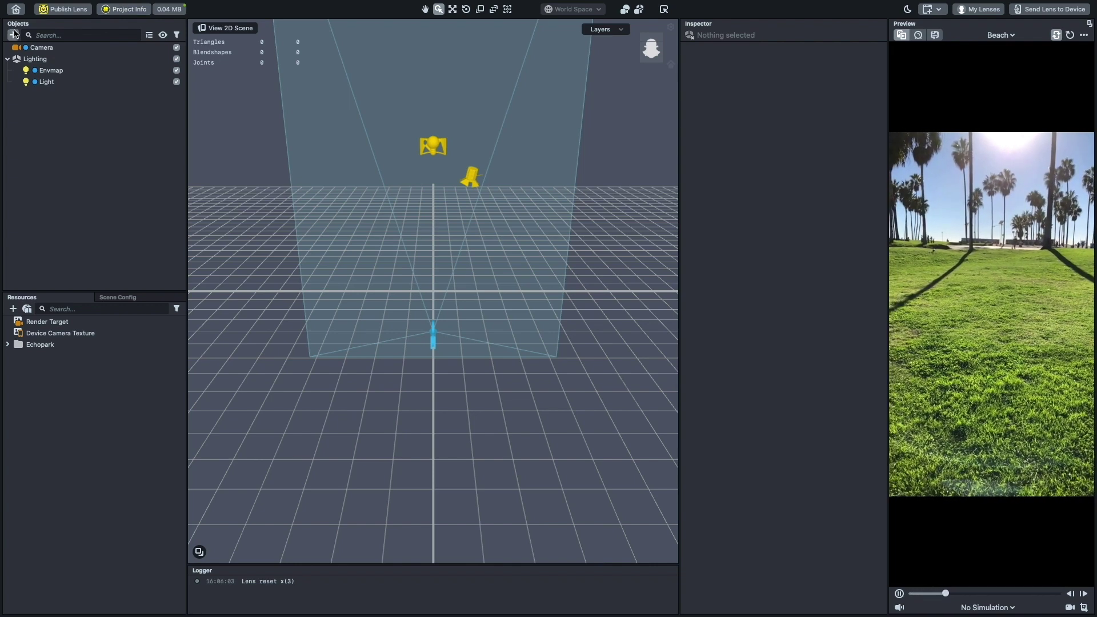
- Add the Tween Manager helper script to the scene from the Objects panel
left_click(14, 35)
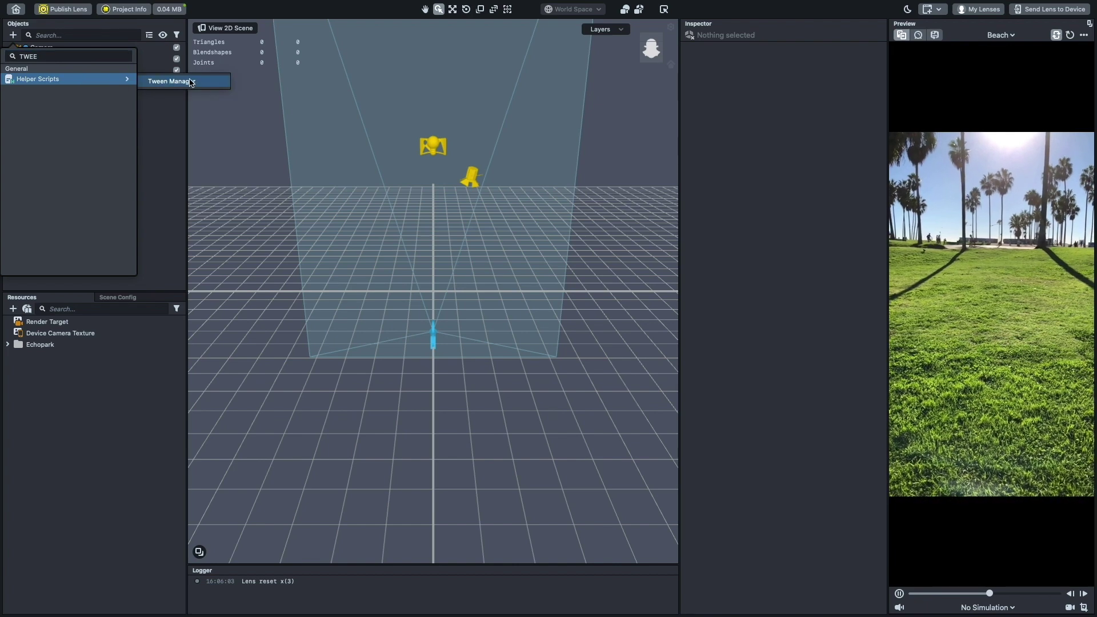
left_click(217, 84)
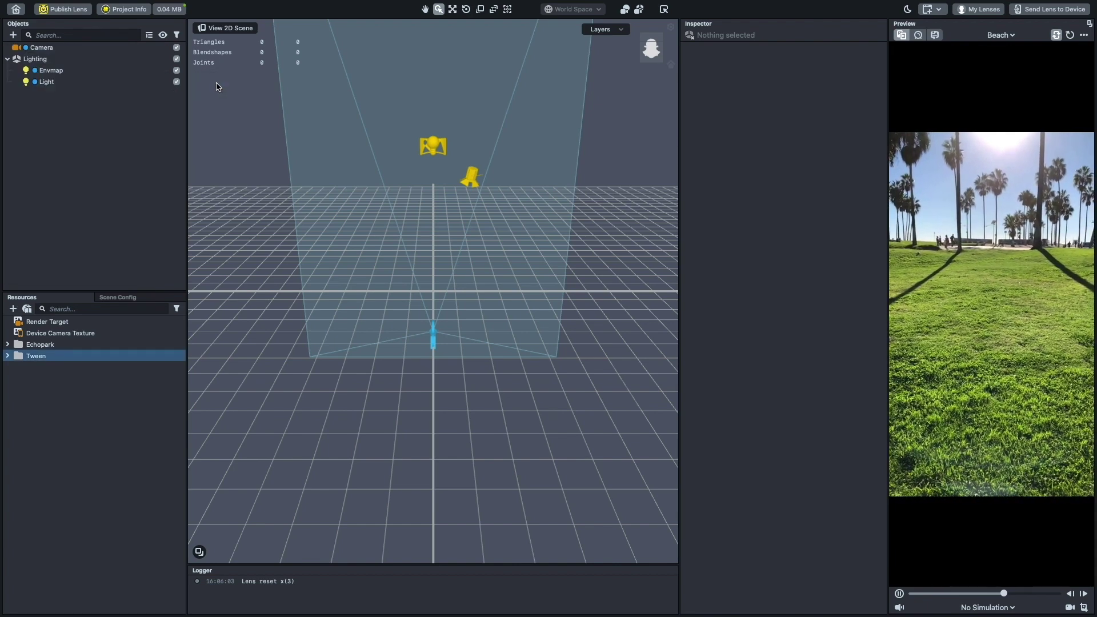